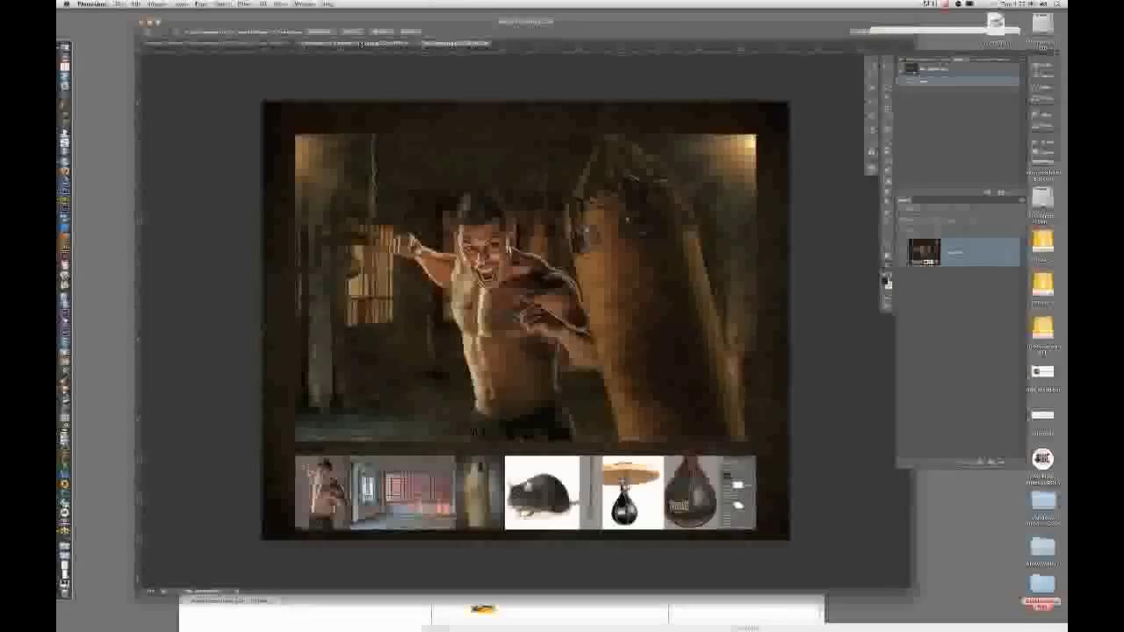
View the Mustangs horse poster document and switch to the number 10 football player composite.
left_click(361, 43)
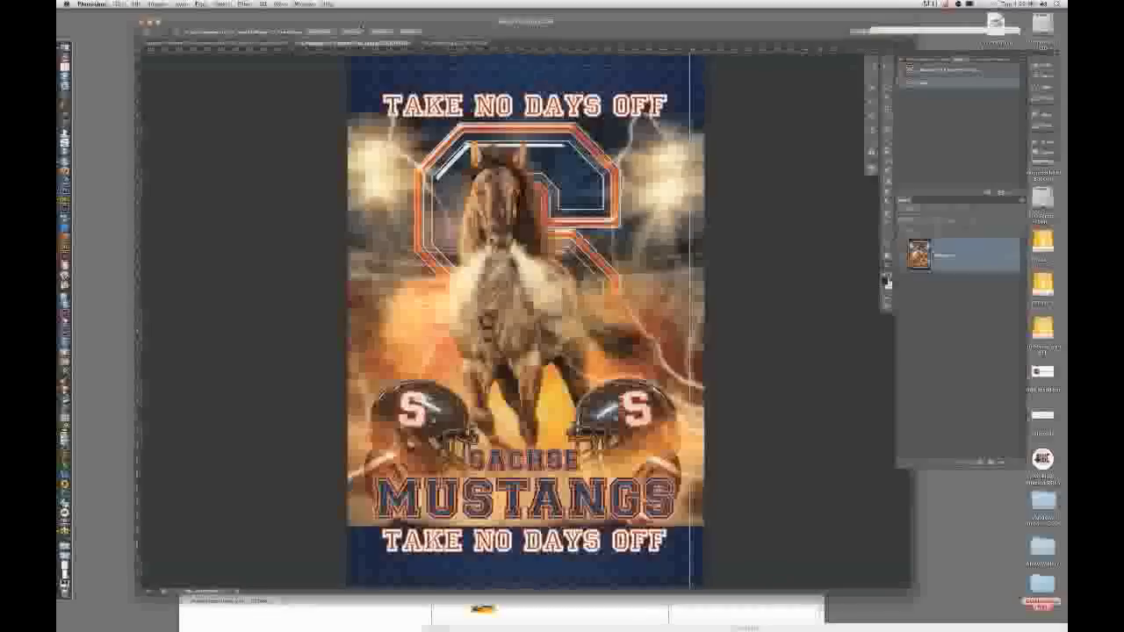
left_click(249, 44)
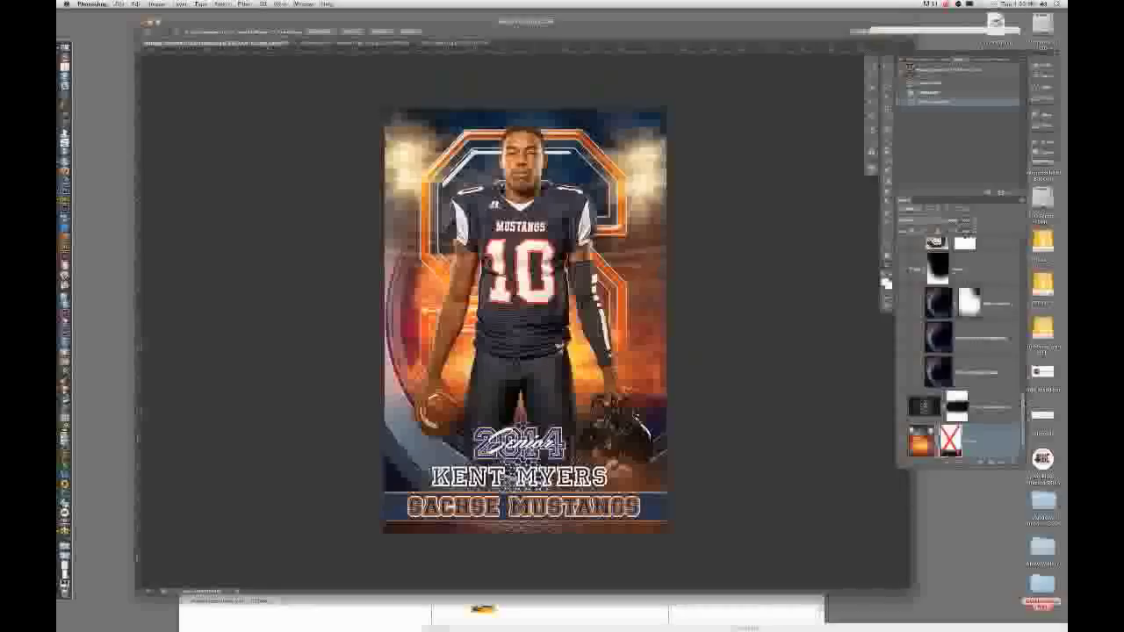
Show only the fiery stadium background layer and enable its layer mask.
scroll(962, 343, "up", 5)
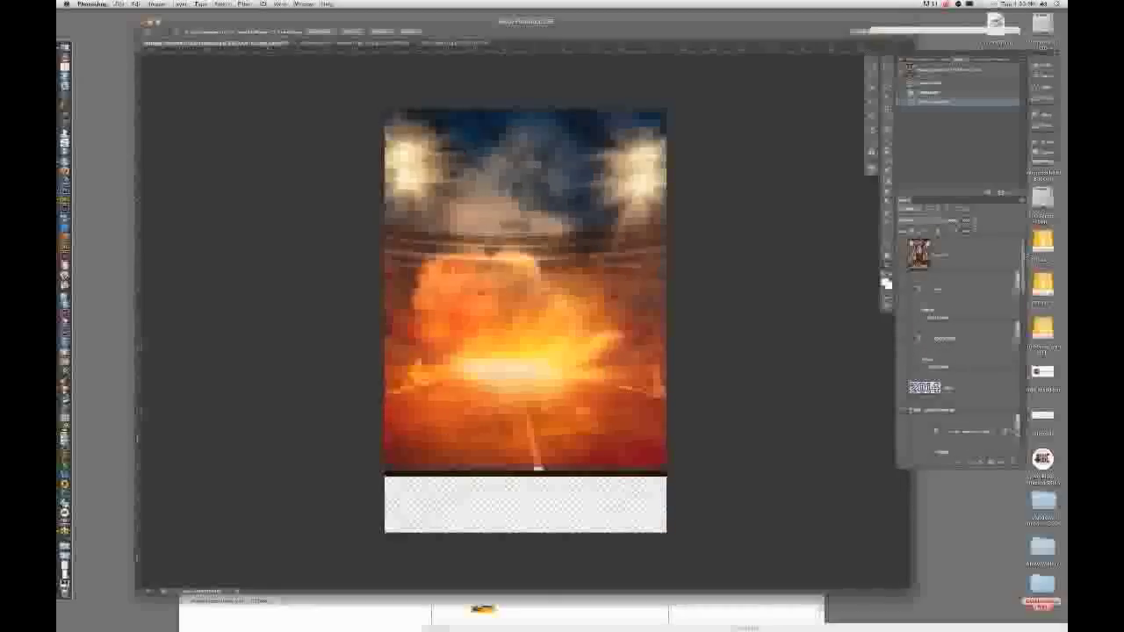
left_click(910, 257)
scroll(962, 351, "down", 10)
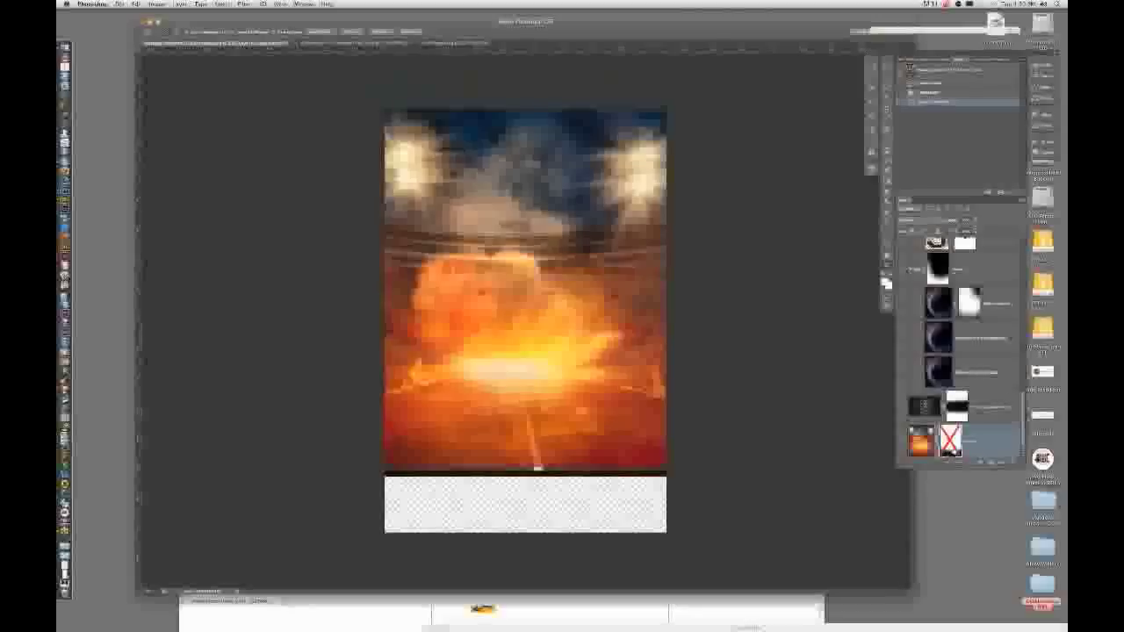
left_click(950, 441, "shift")
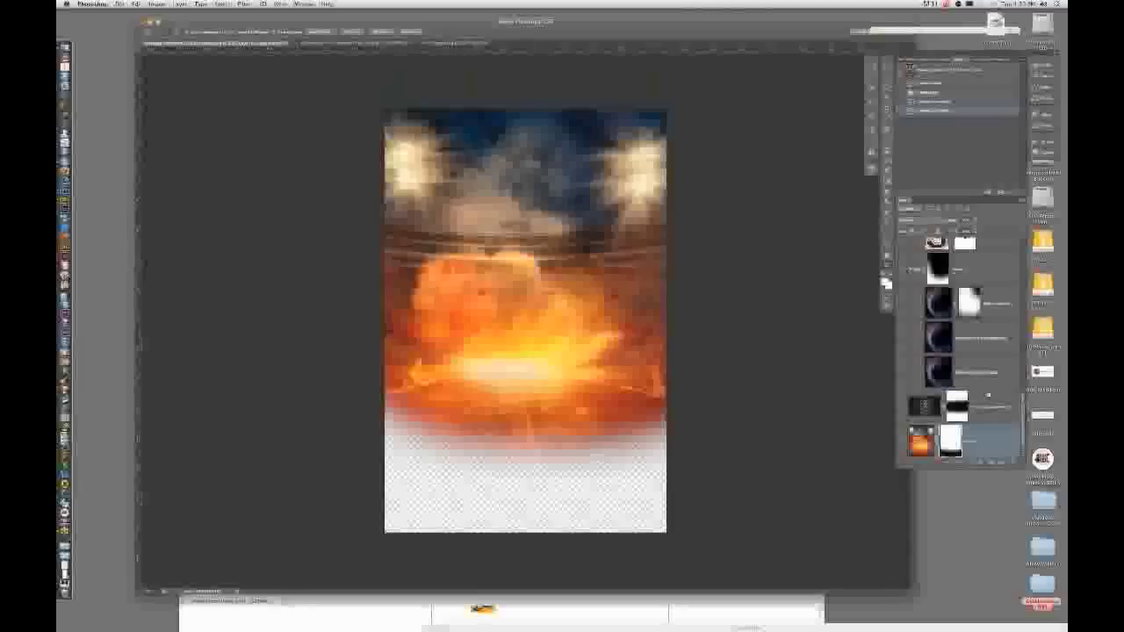
Show the metal grid layer and the bottom lens layer, and disable the lens group's mask.
left_click(903, 410)
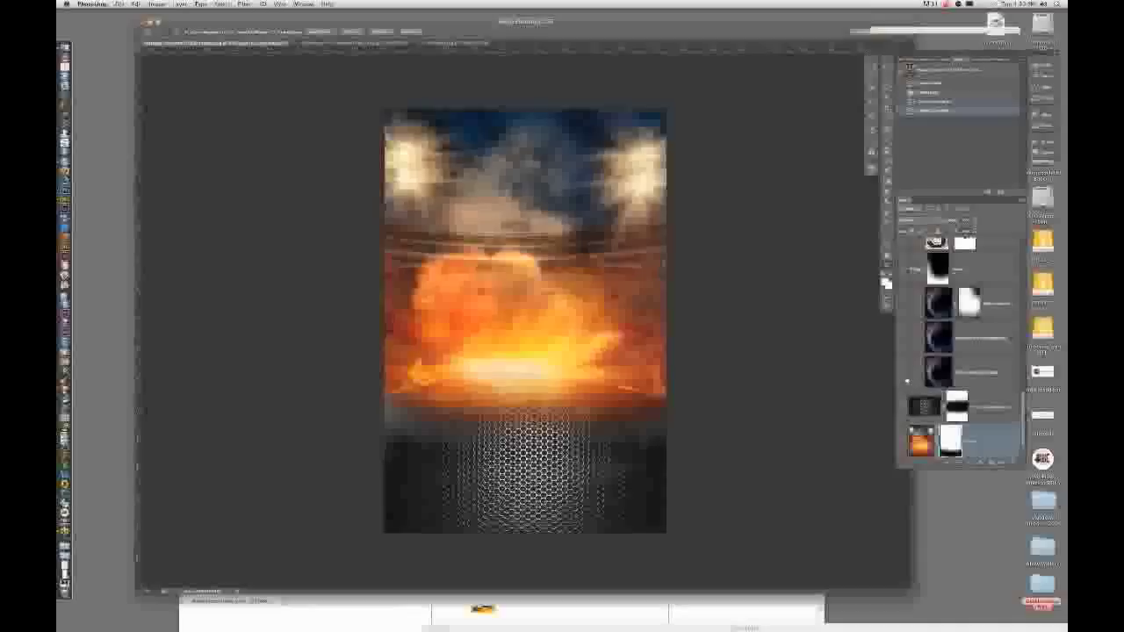
left_click(903, 374)
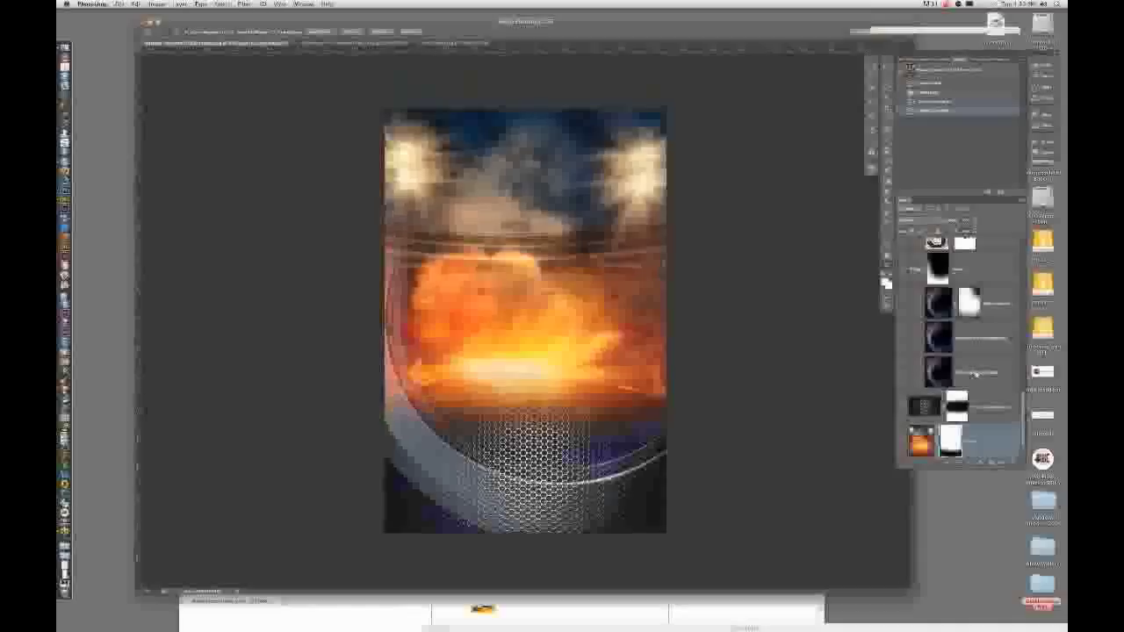
left_click(982, 370)
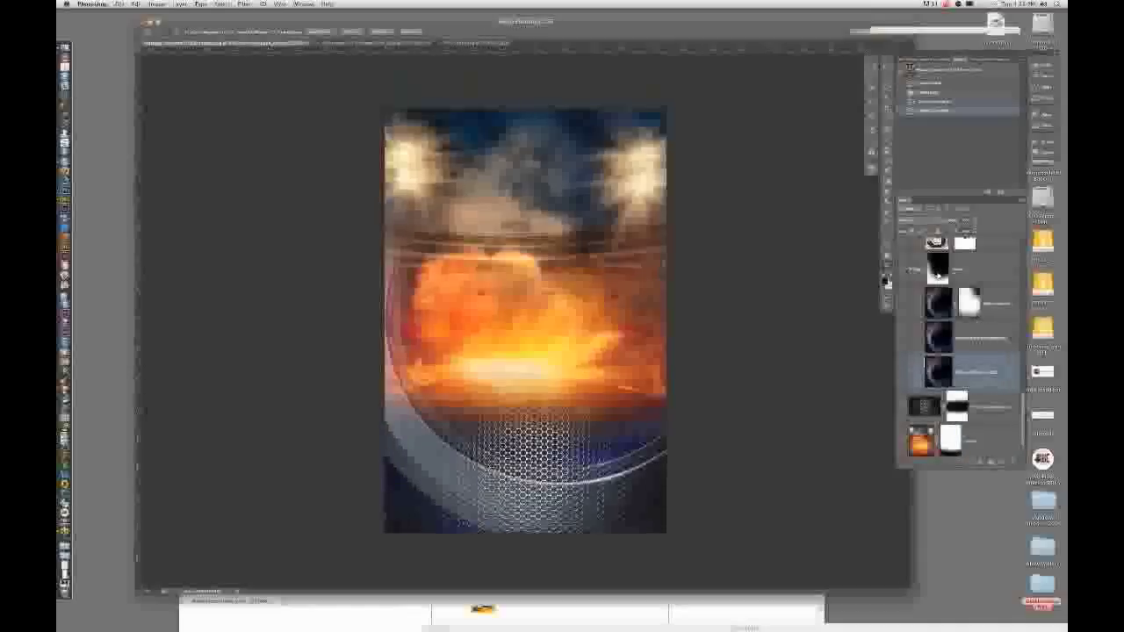
left_click(937, 268, "shift")
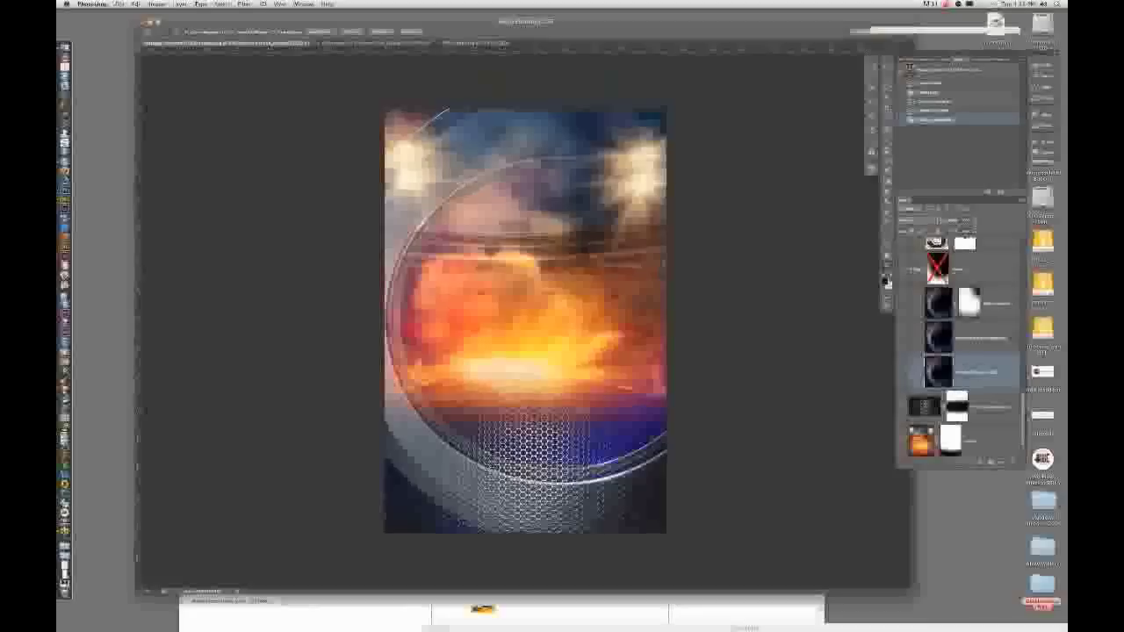
Try the bottom lens layer in Normal blend mode and return it to its previous blend mode.
left_click(927, 209)
left_click(913, 169)
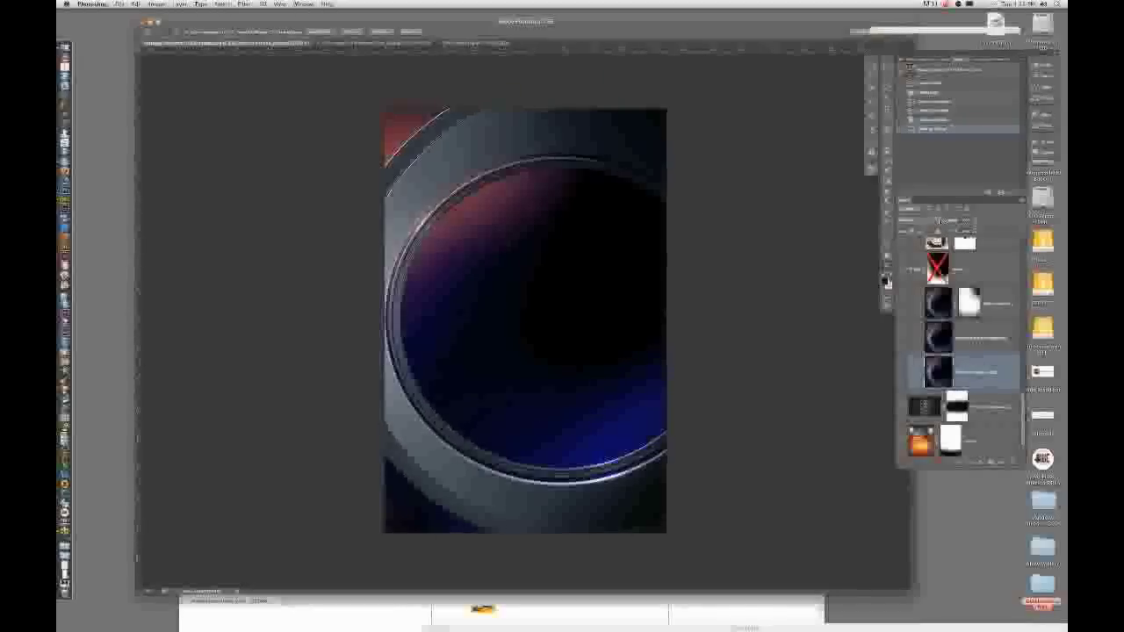
left_click(910, 219)
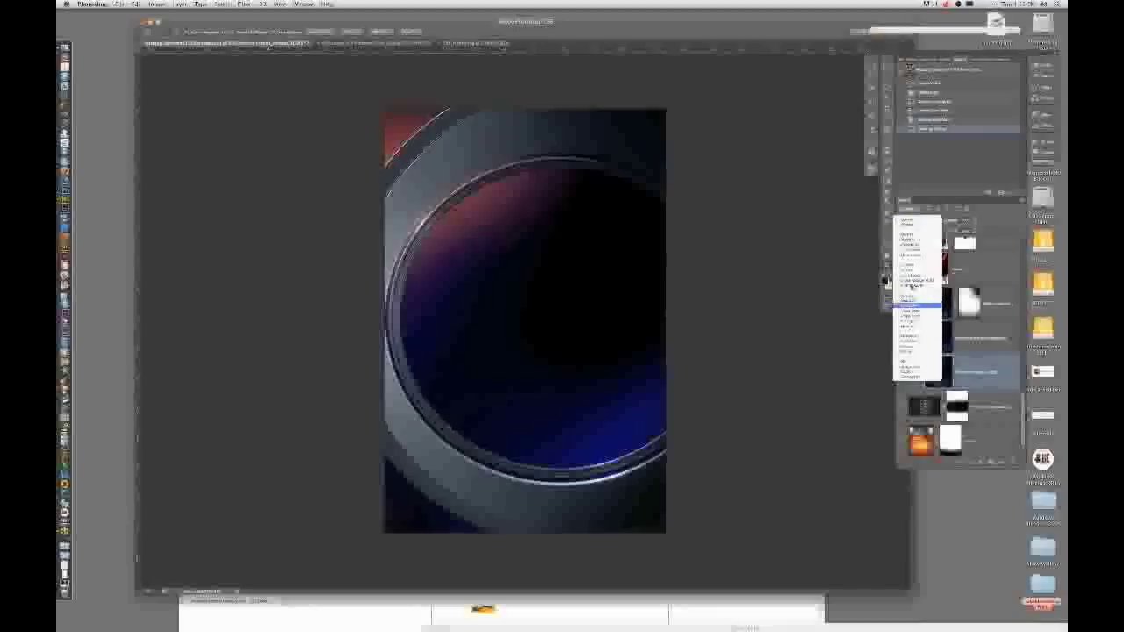
left_click(915, 298)
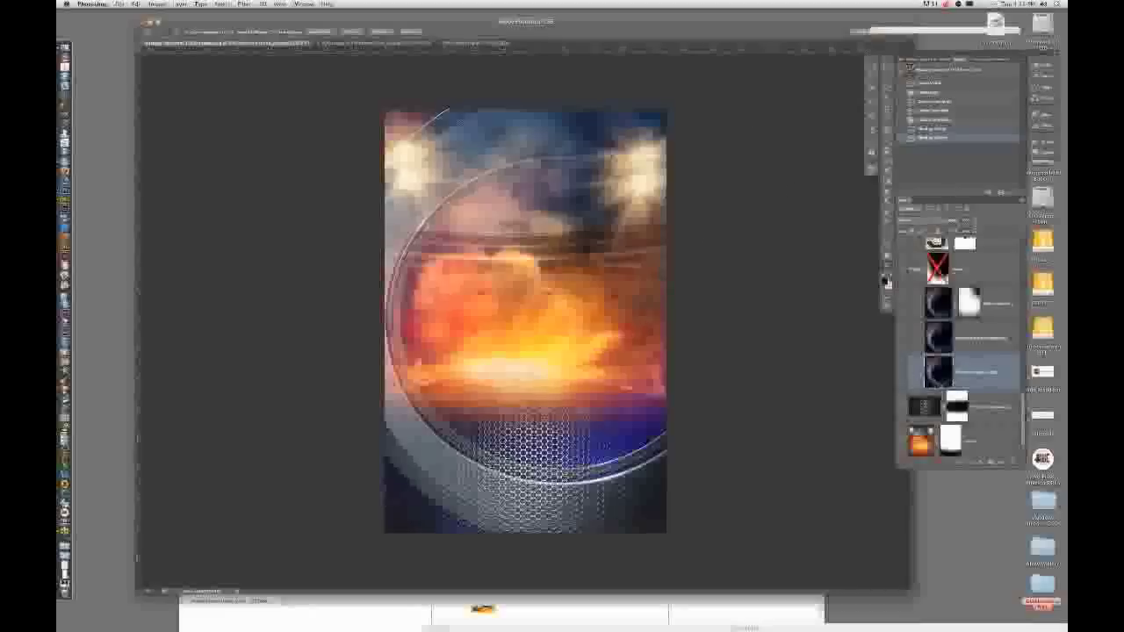
Show the middle and top lens layers in the lens group, leaving the top one selected.
left_click(902, 340)
left_click(966, 338)
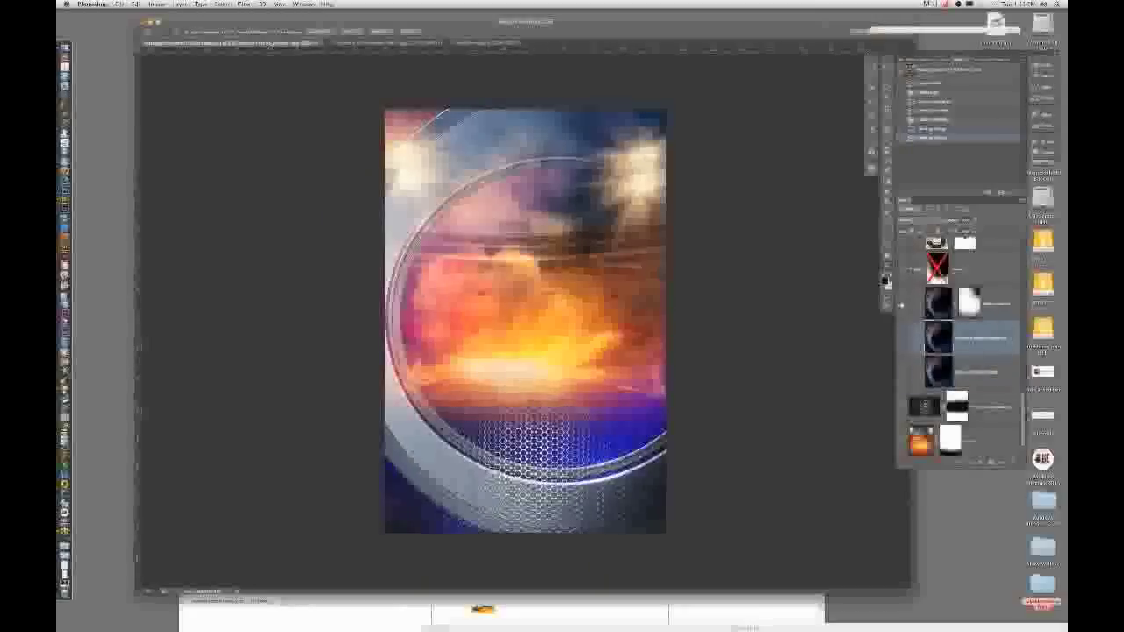
left_click(903, 305)
left_click(948, 304)
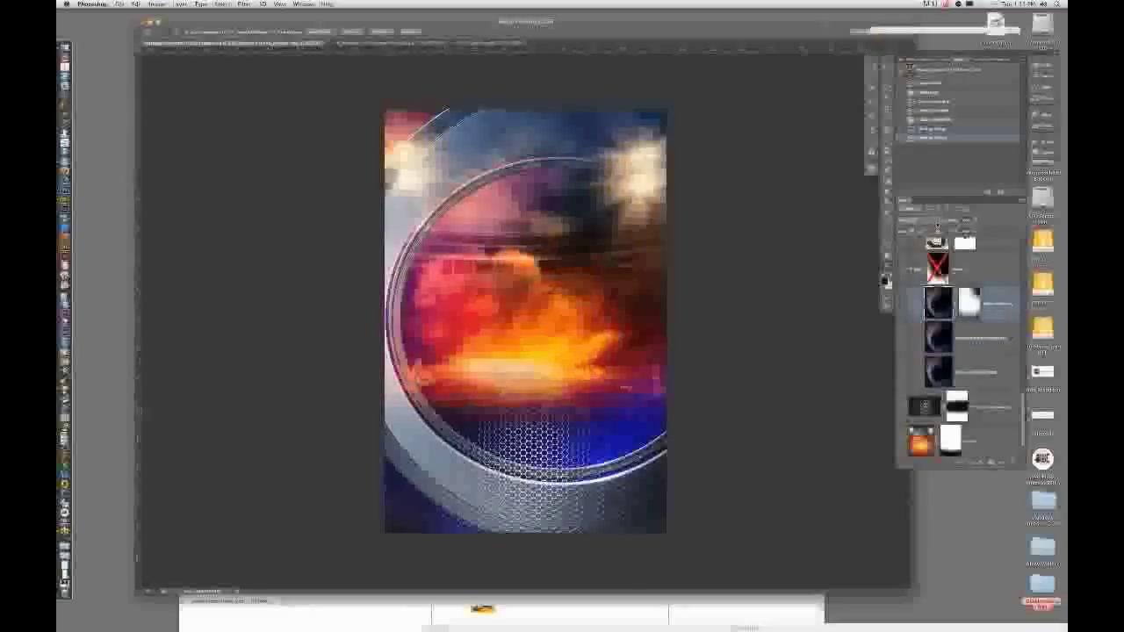
Compare the composite with the top lens layer hidden and shown, and with its mask disabled and enabled.
left_click(903, 305)
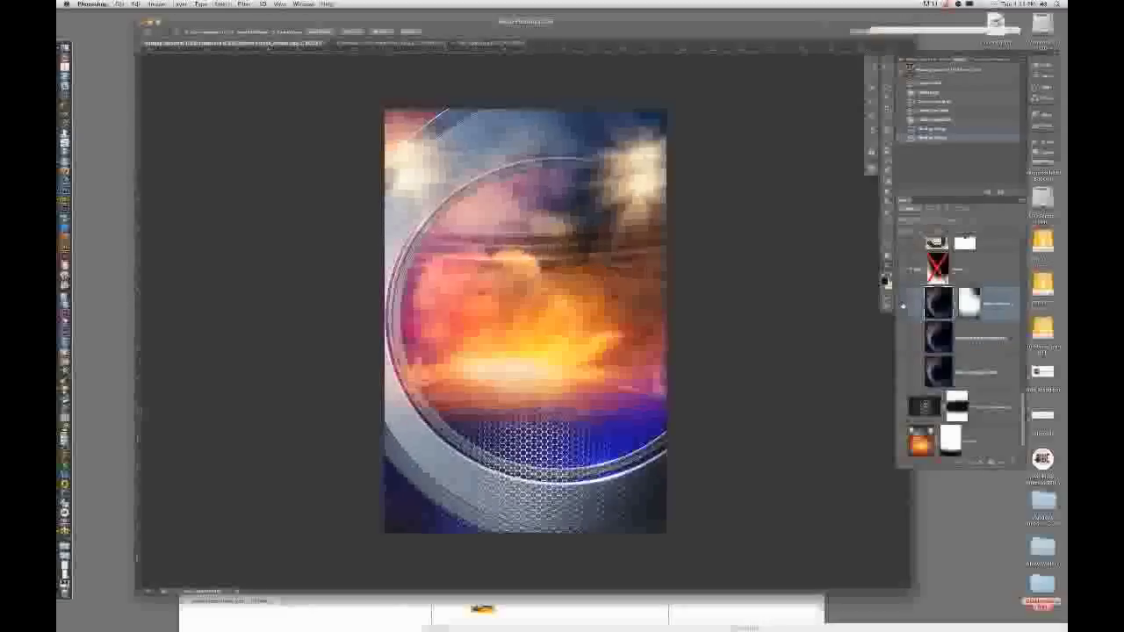
left_click(903, 305)
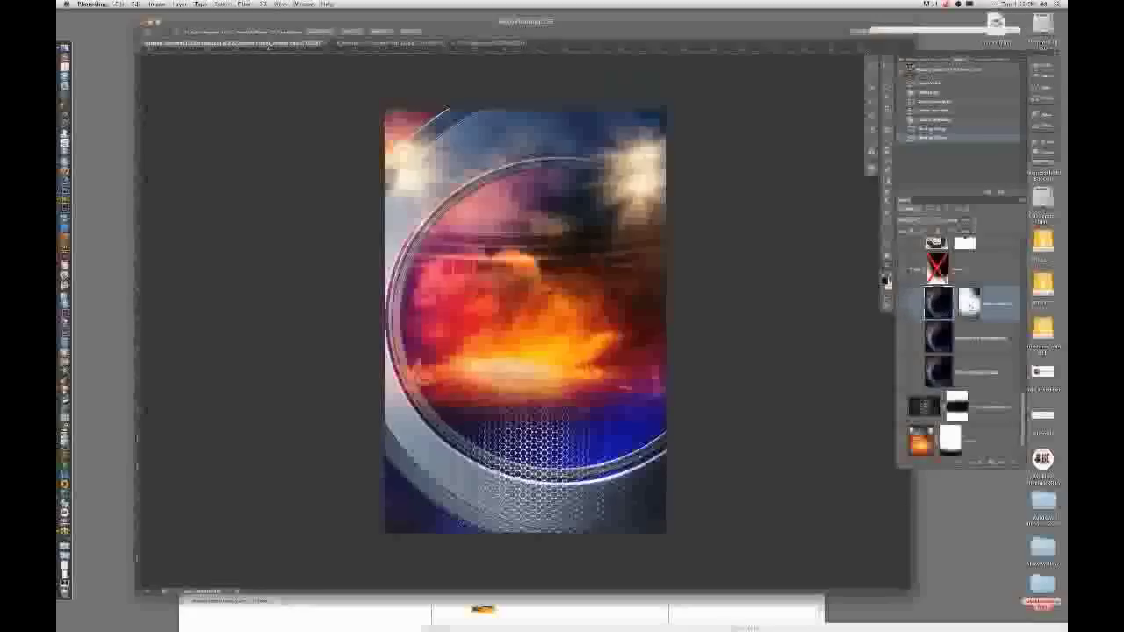
left_click(970, 303, "shift")
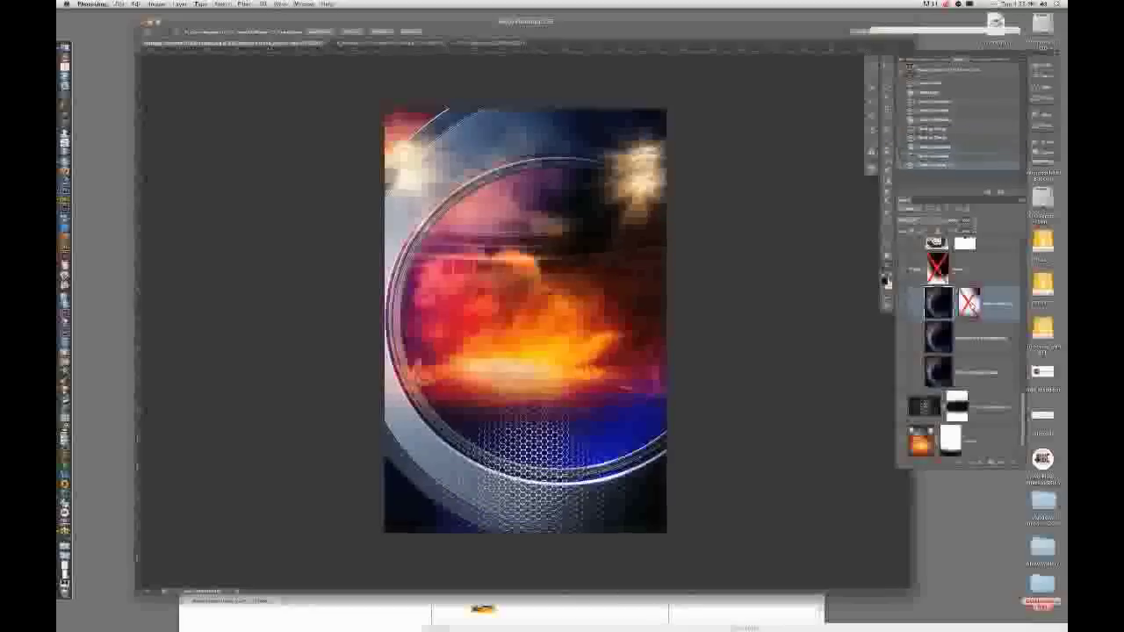
left_click(970, 303, "shift")
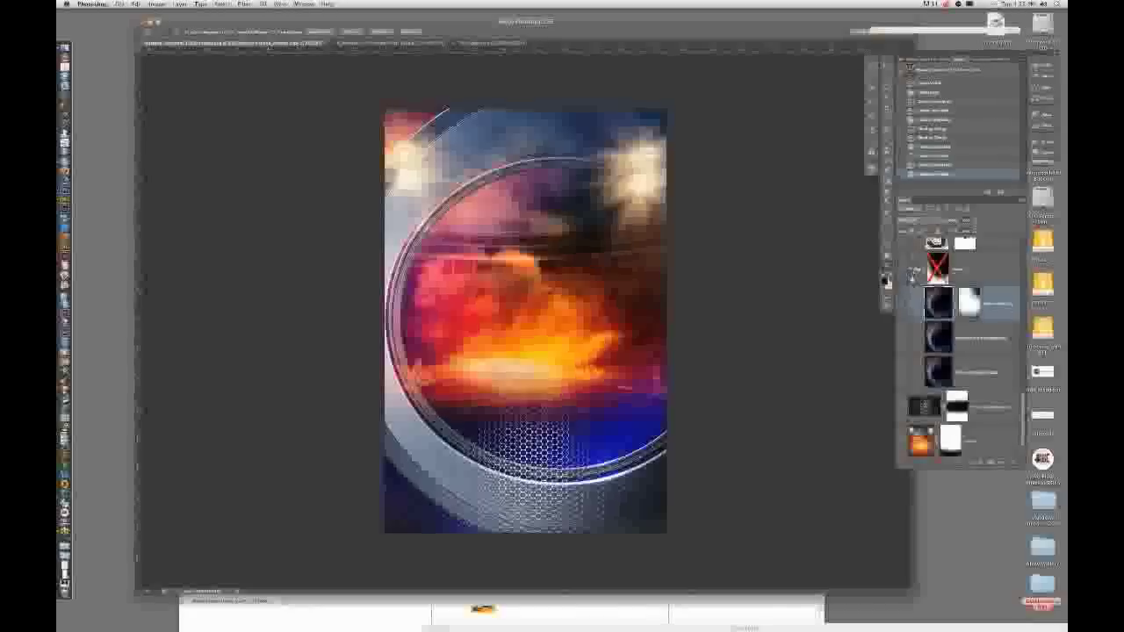
Collapse the lens group, re-enabling its mask and viewing that mask on its own before returning to the composite.
left_click(915, 269)
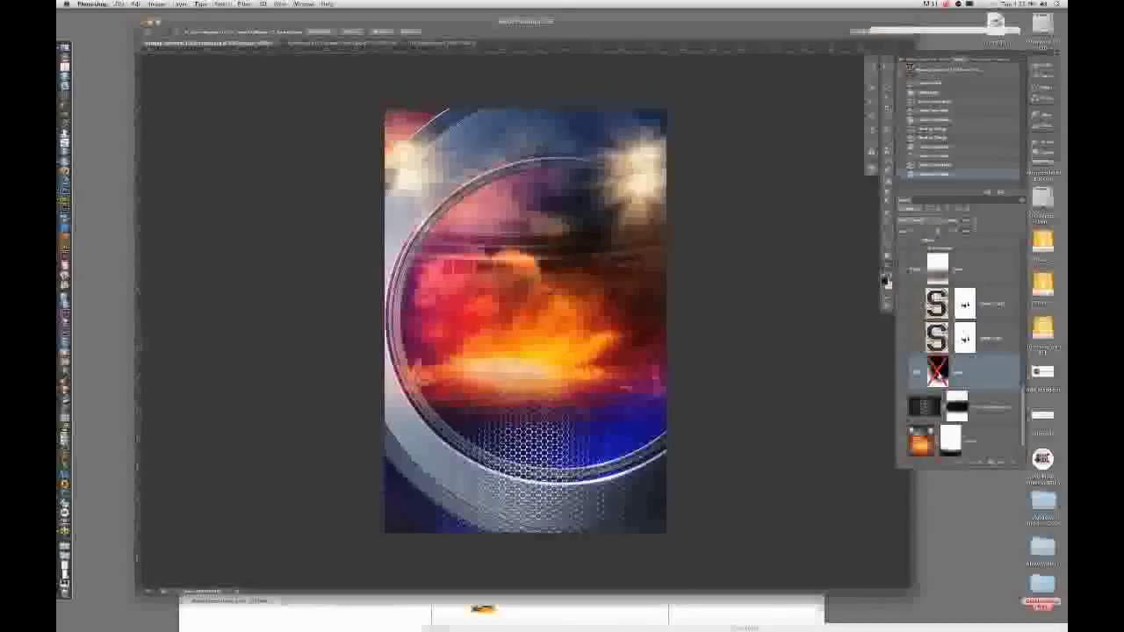
key("ctrl+e")
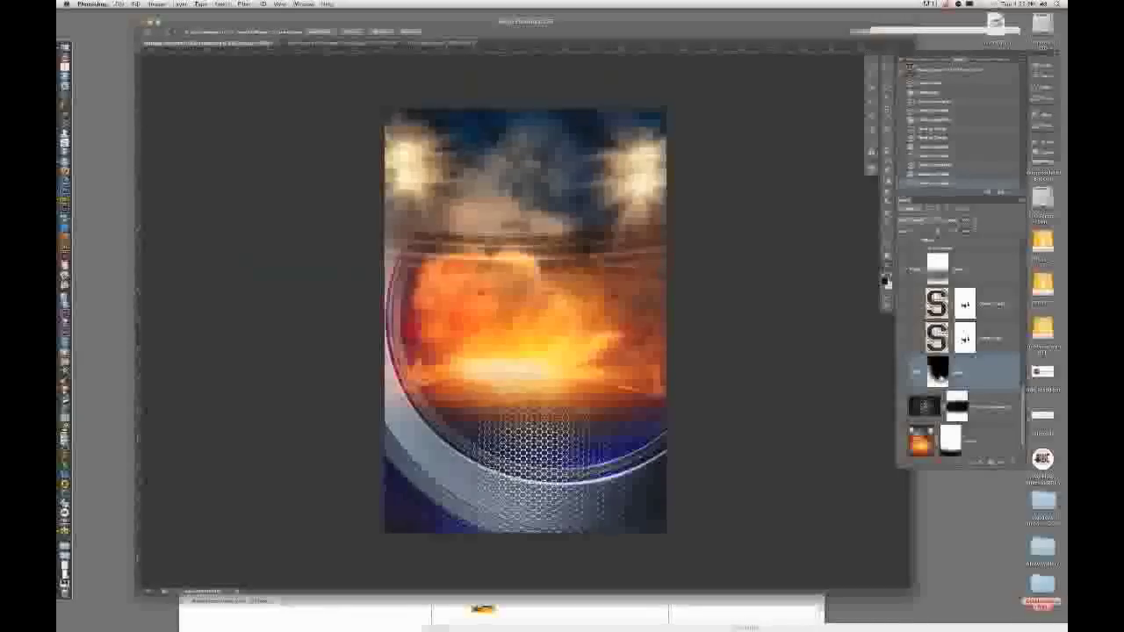
left_click(939, 373, "alt")
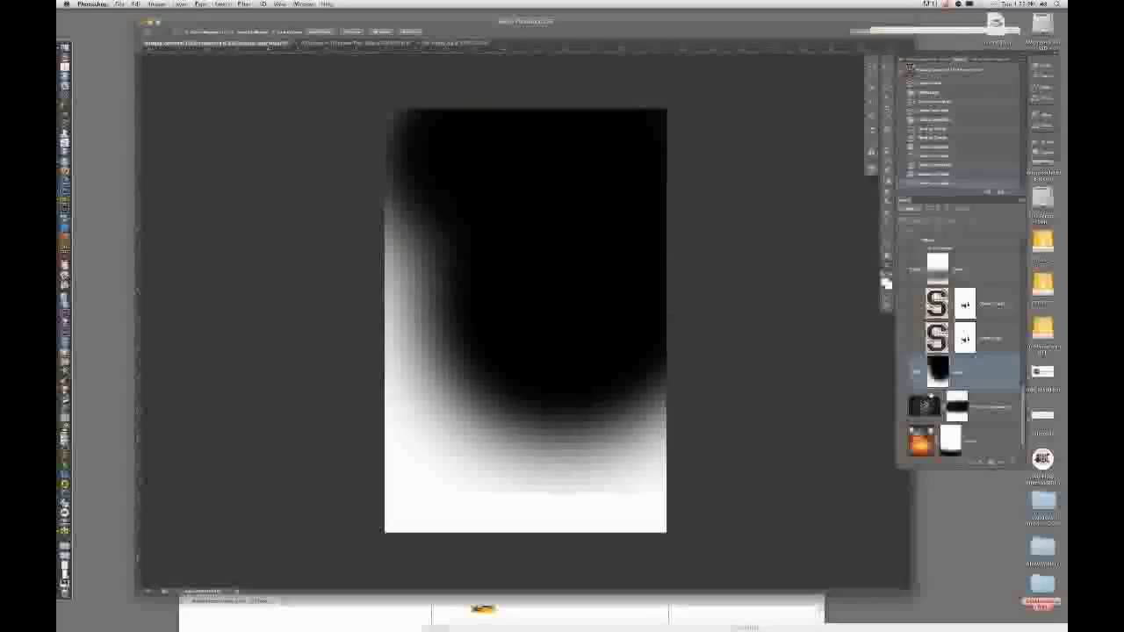
left_click(939, 373, "alt")
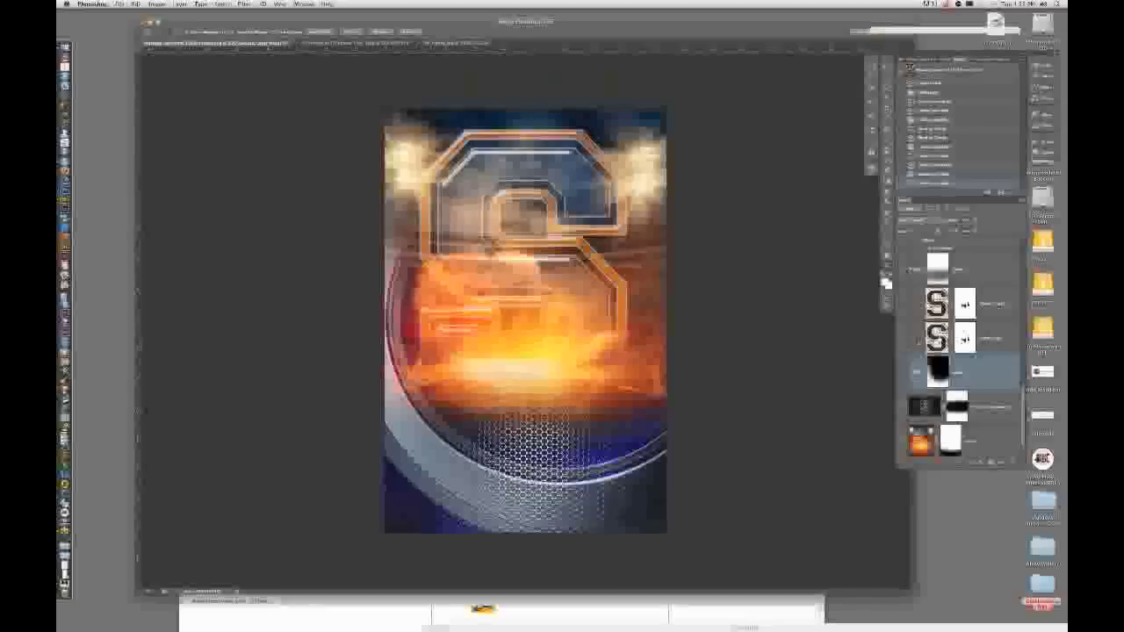
Try the lower S layer in Normal blend mode with raised opacity, comparing it with its mask disabled and enabled.
key("alt+bracketright")
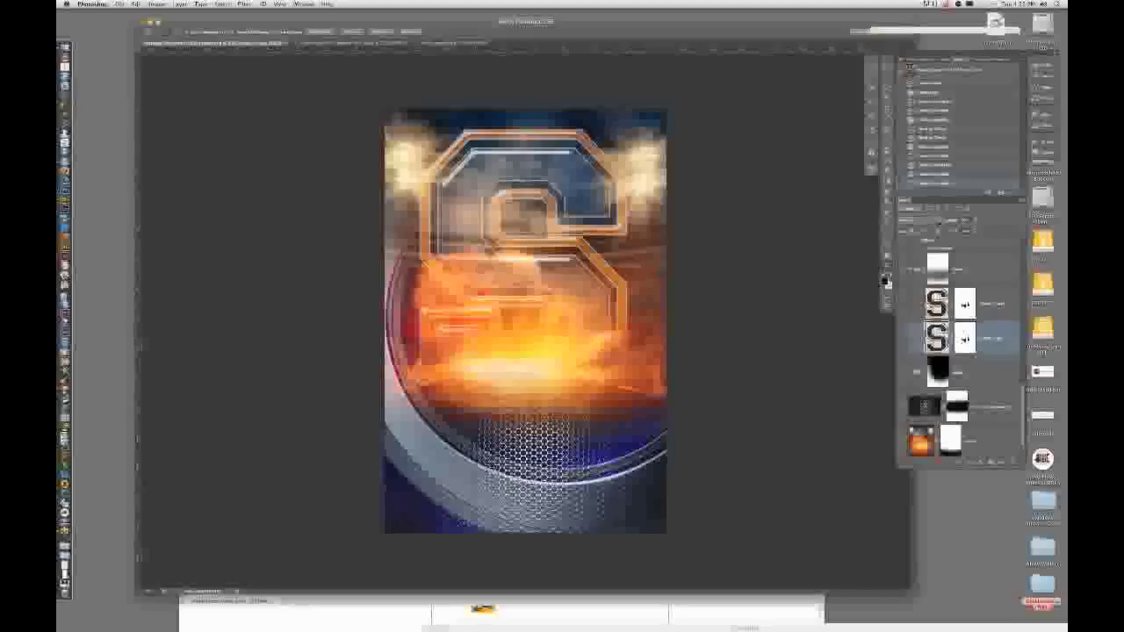
left_click(938, 219)
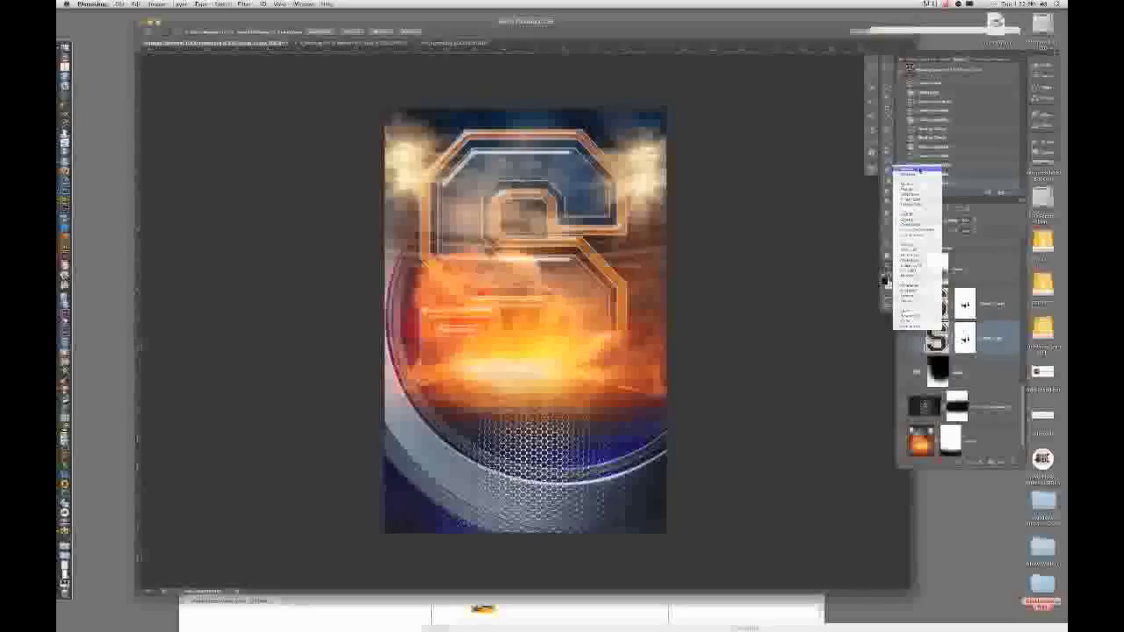
left_click(909, 249)
key("shift+plus")
key("shift+plus")
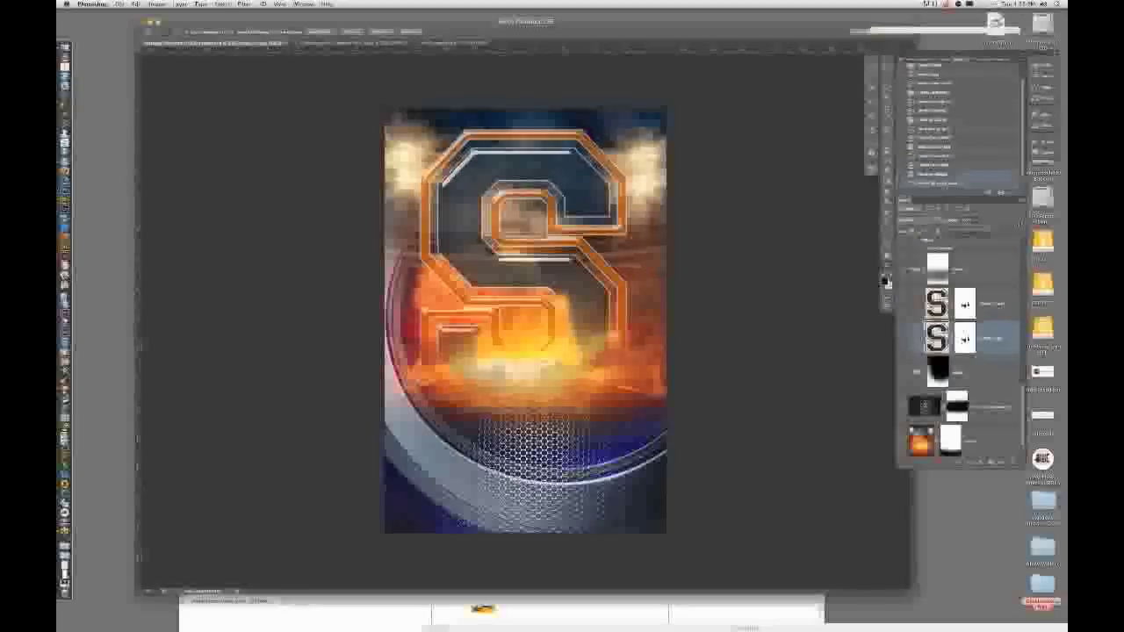
key("shift+plus")
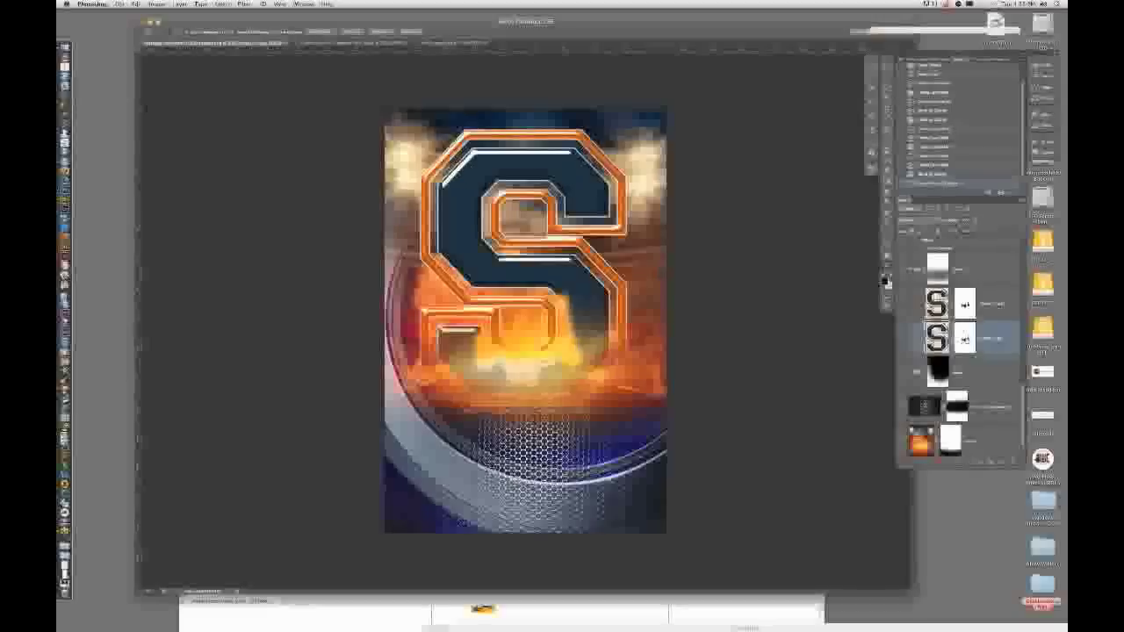
left_click(965, 339, "shift")
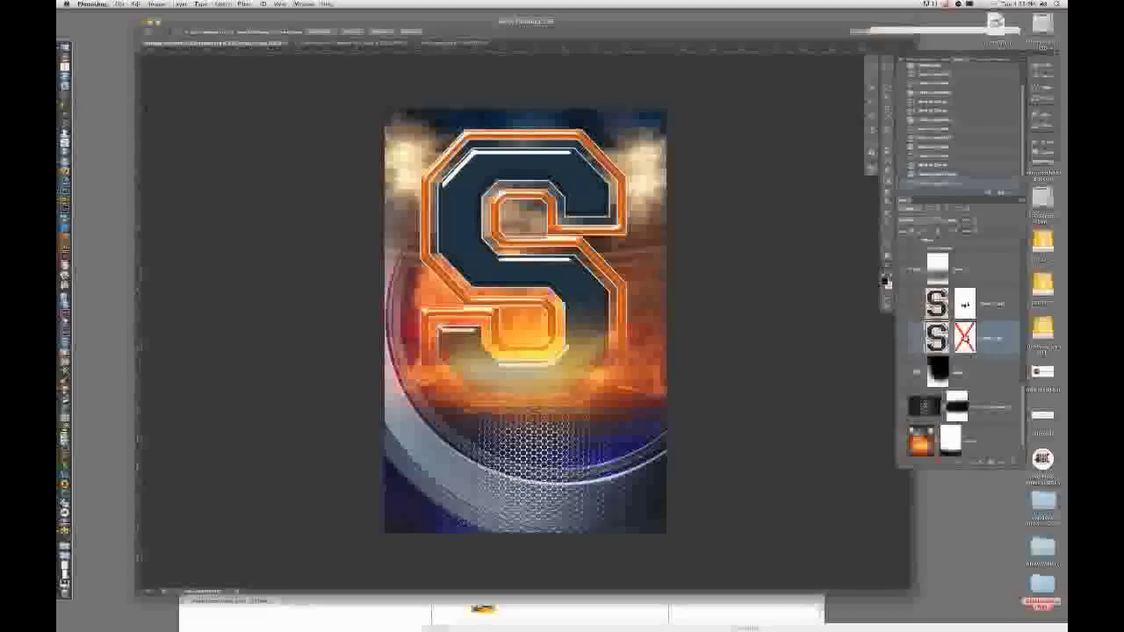
left_click(965, 339, "shift")
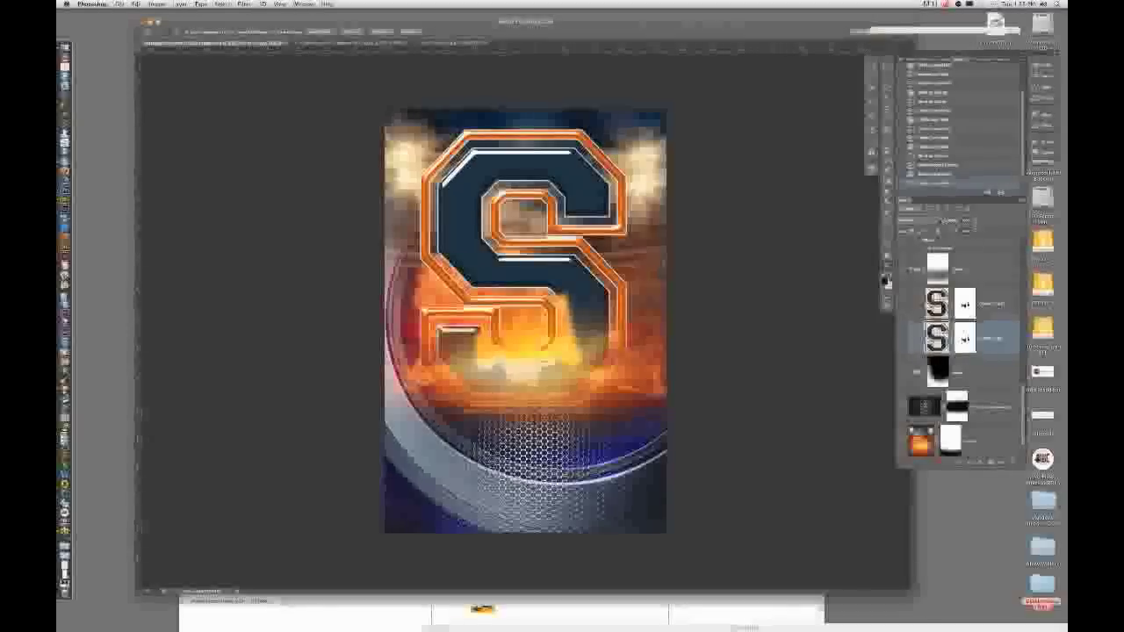
Restore the lower S layer's previous blend mode and its reduced opacity.
left_click(913, 220)
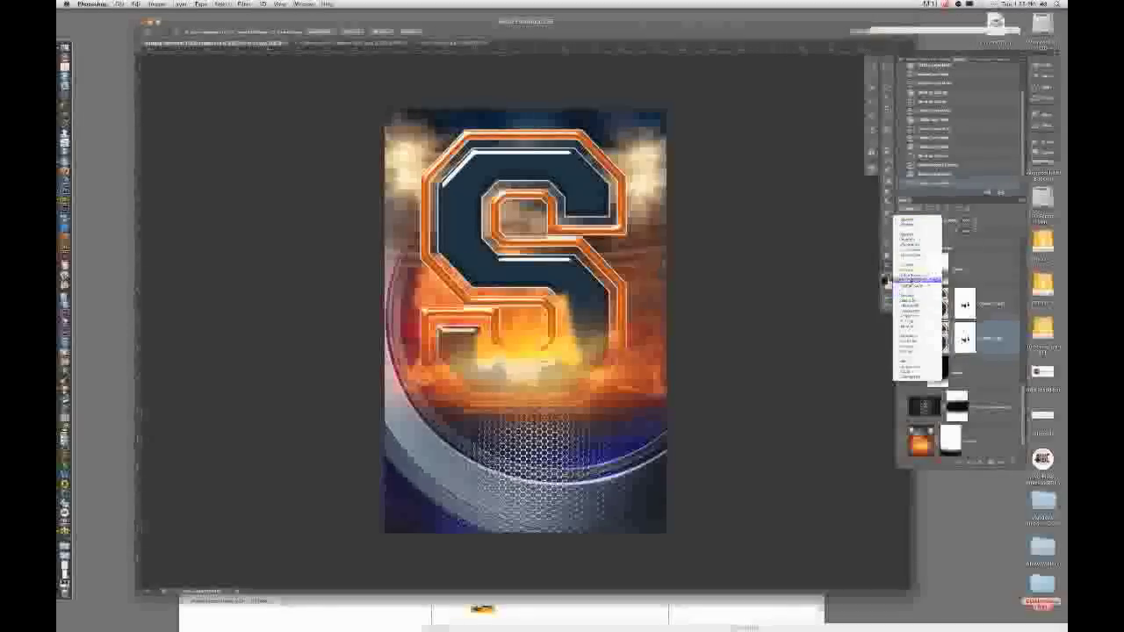
left_click(911, 275)
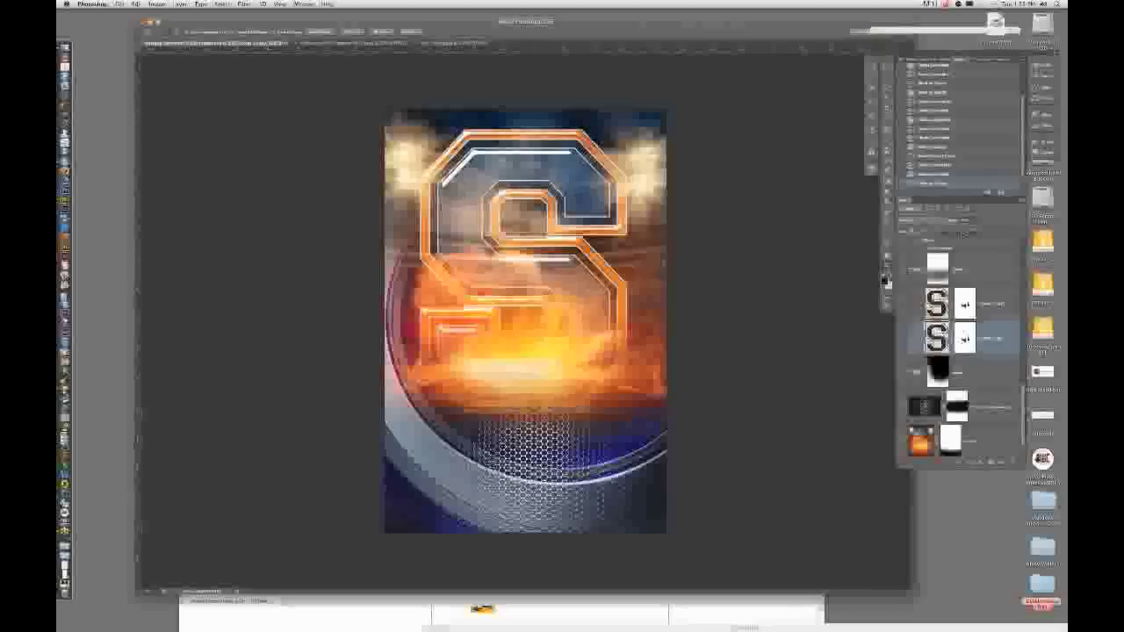
key("shift+plus")
key("shift+plus")
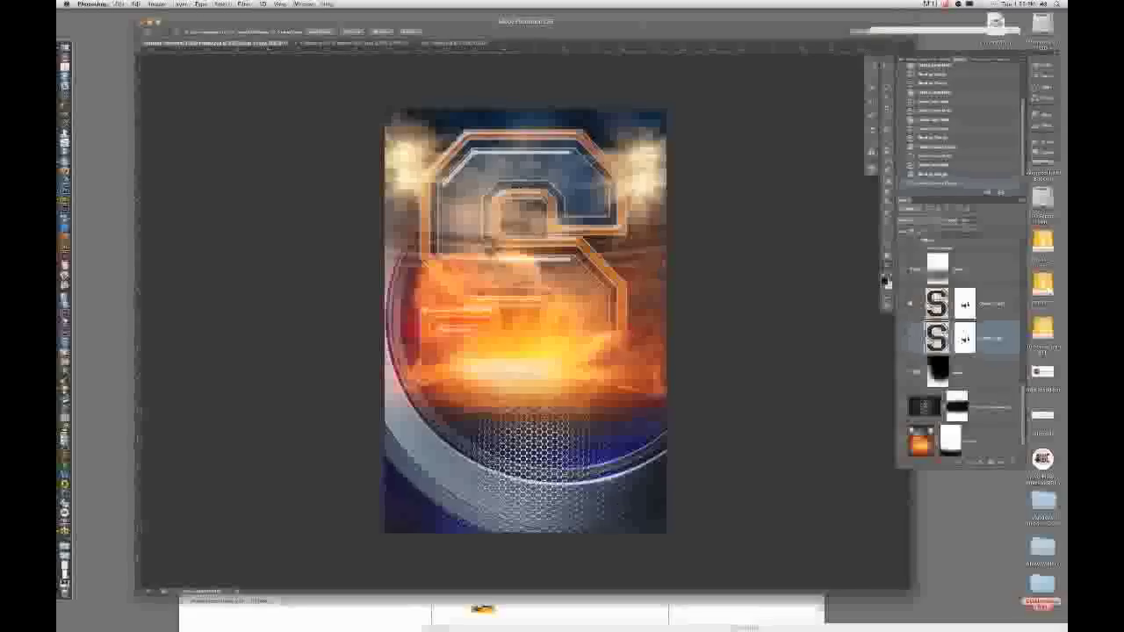
Show the upper S layer and view the S group's mask on its own before returning to the composite.
left_click(902, 303)
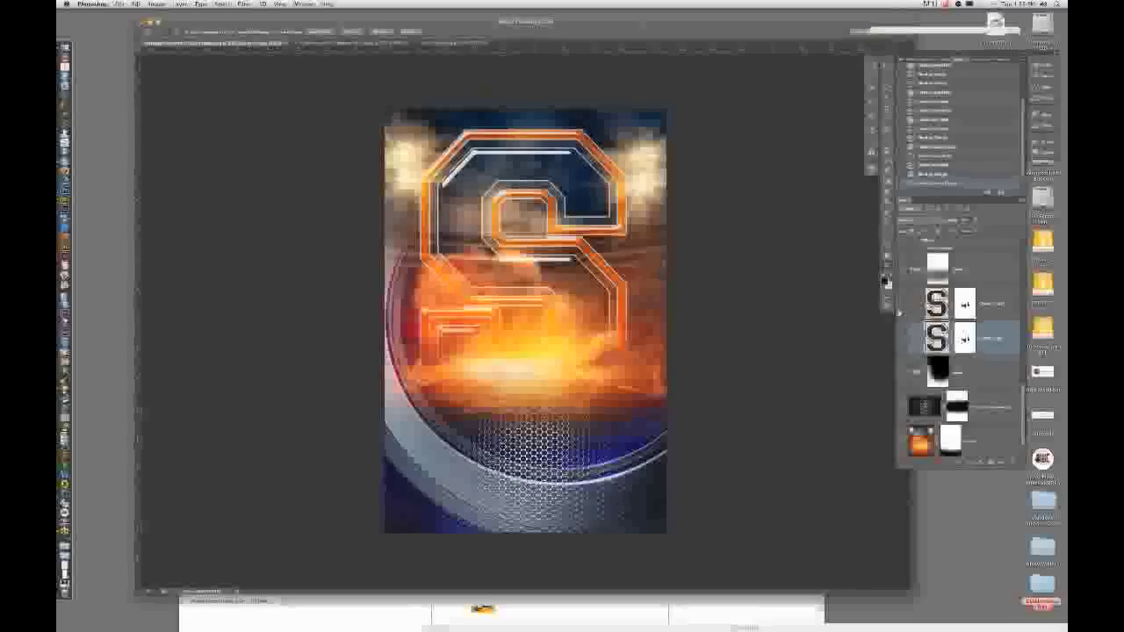
left_click(904, 304)
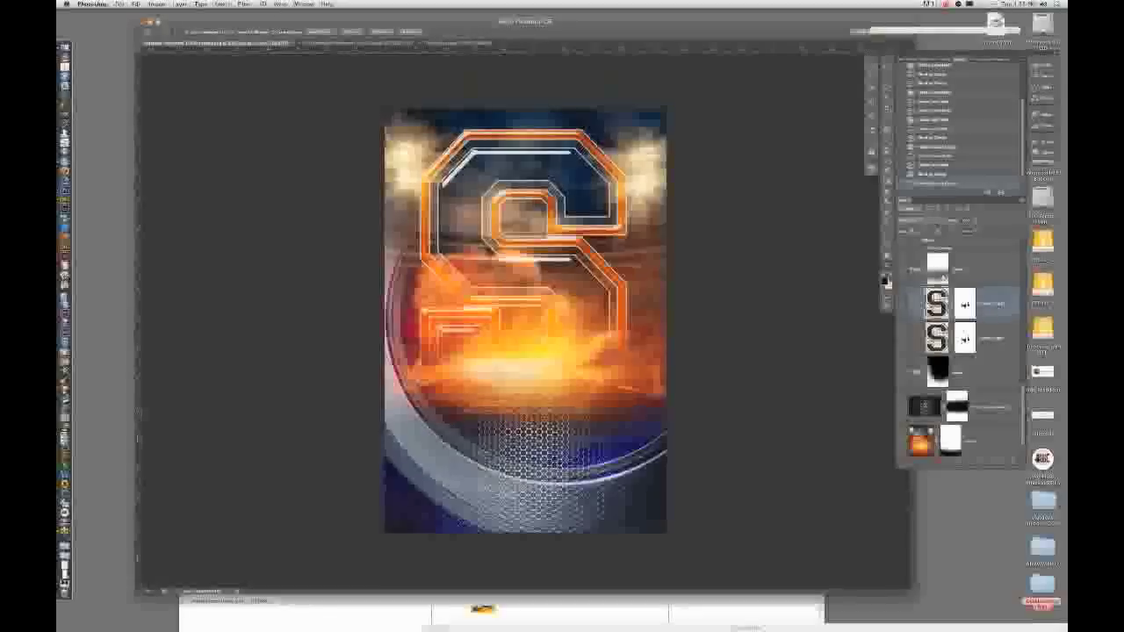
left_click(937, 263, "alt")
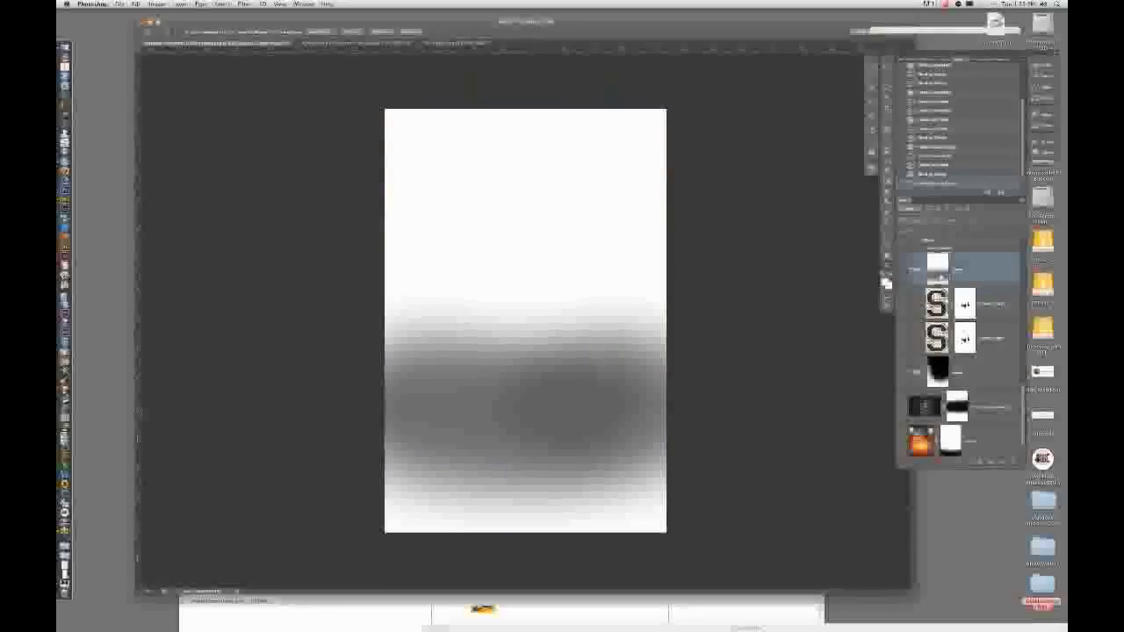
left_click(938, 268, "alt")
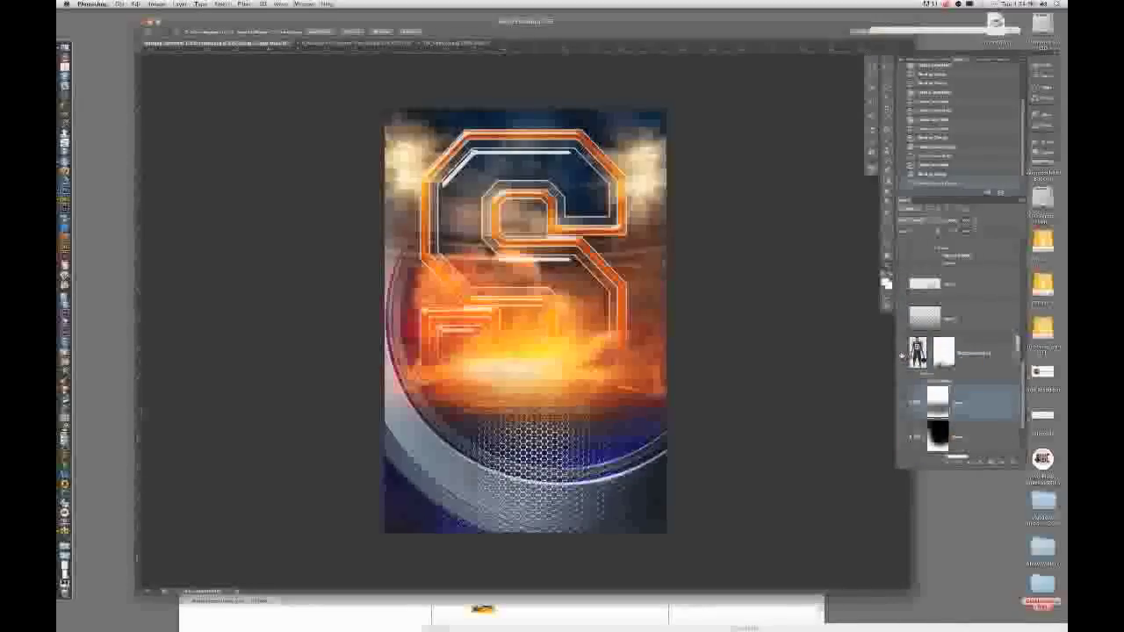
Show the player layer, compare it with its mask disabled and enabled, and view that mask alone before returning to the composite.
left_click(901, 353)
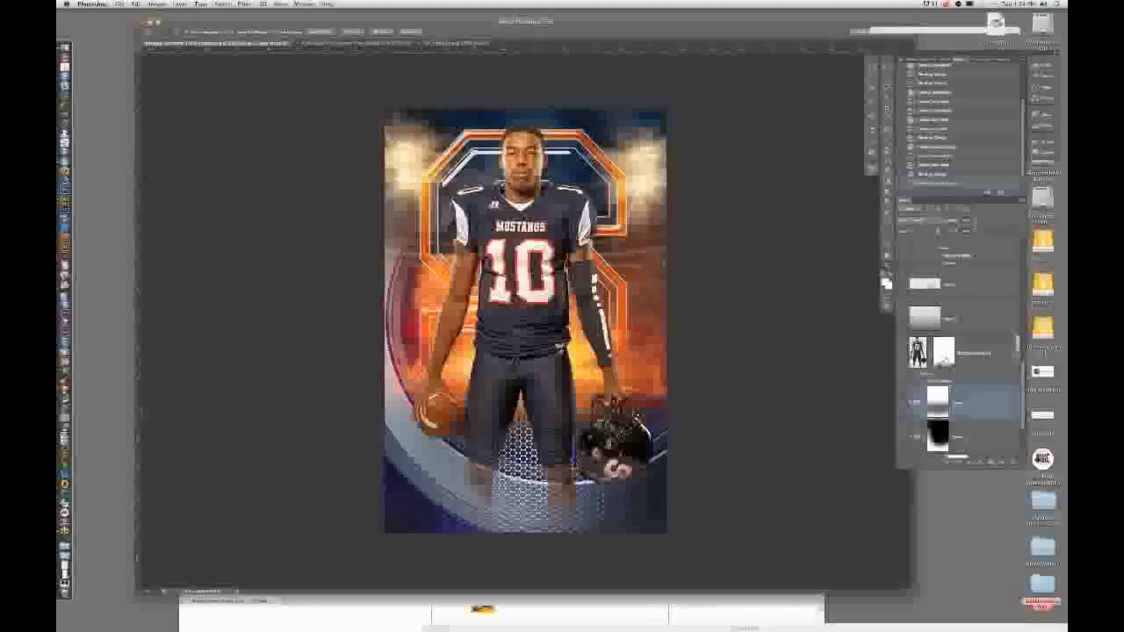
left_click(943, 351, "shift")
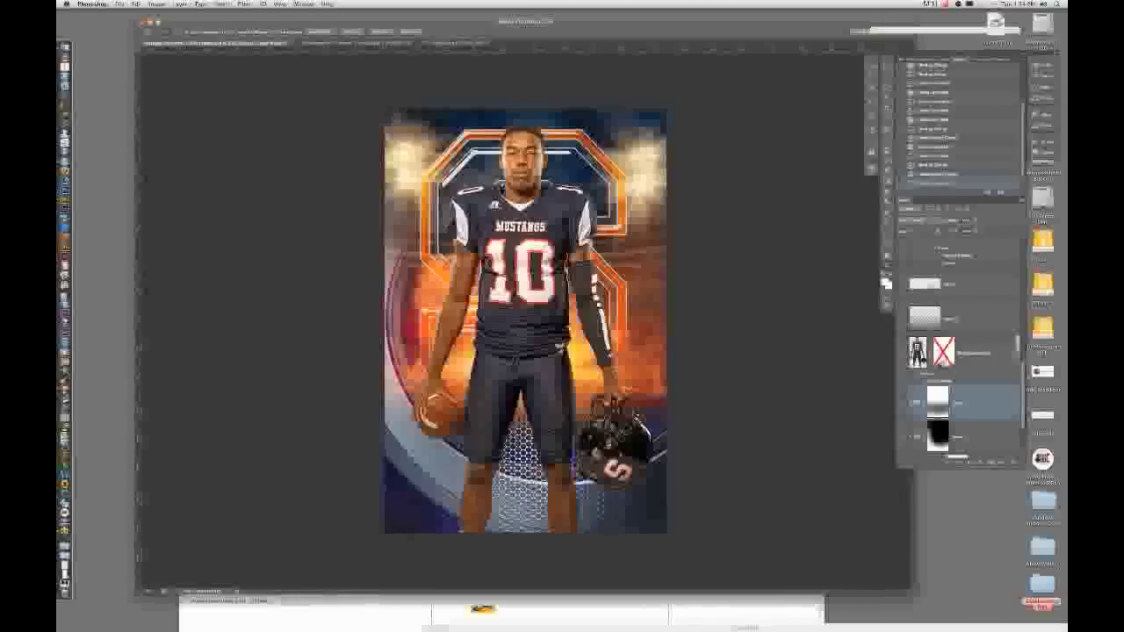
left_click(945, 353, "shift")
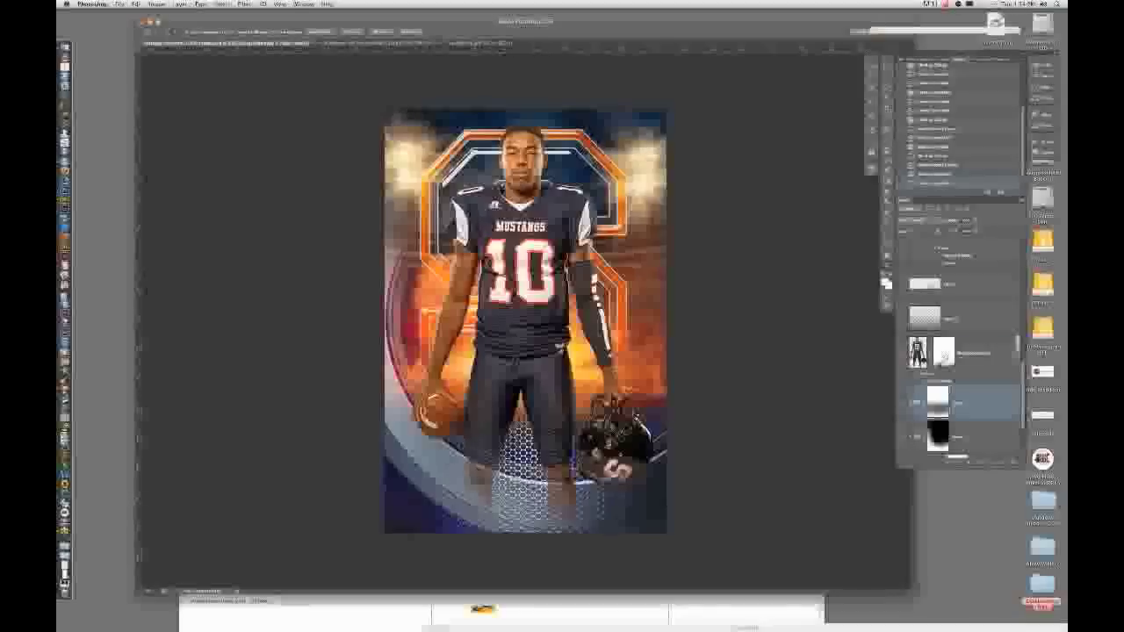
left_click(945, 355, "alt")
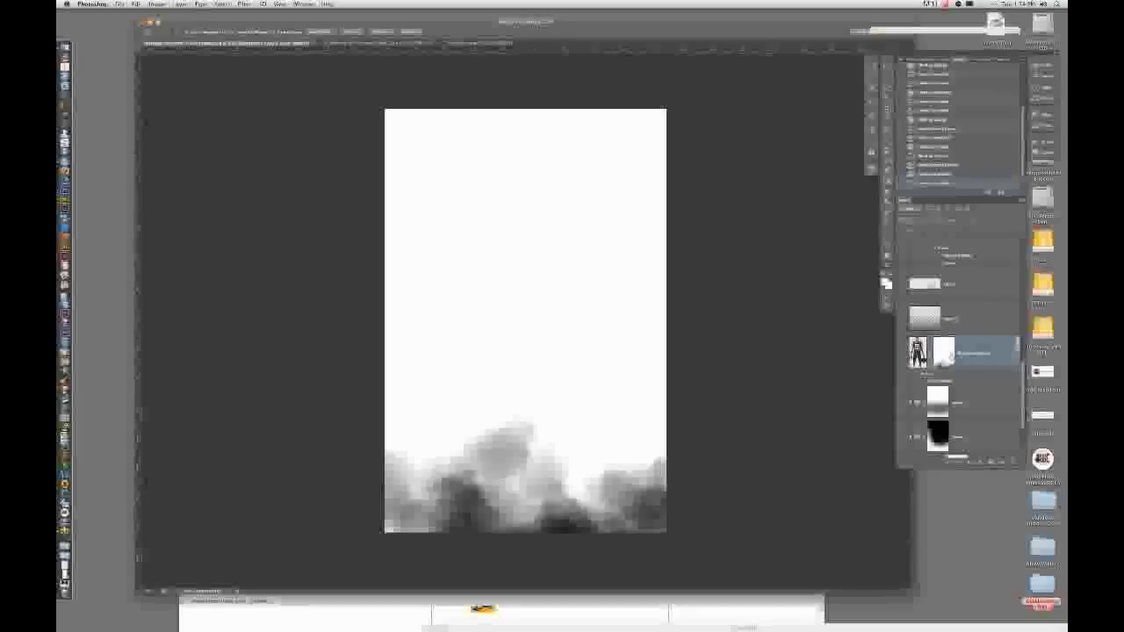
left_click(945, 353, "alt")
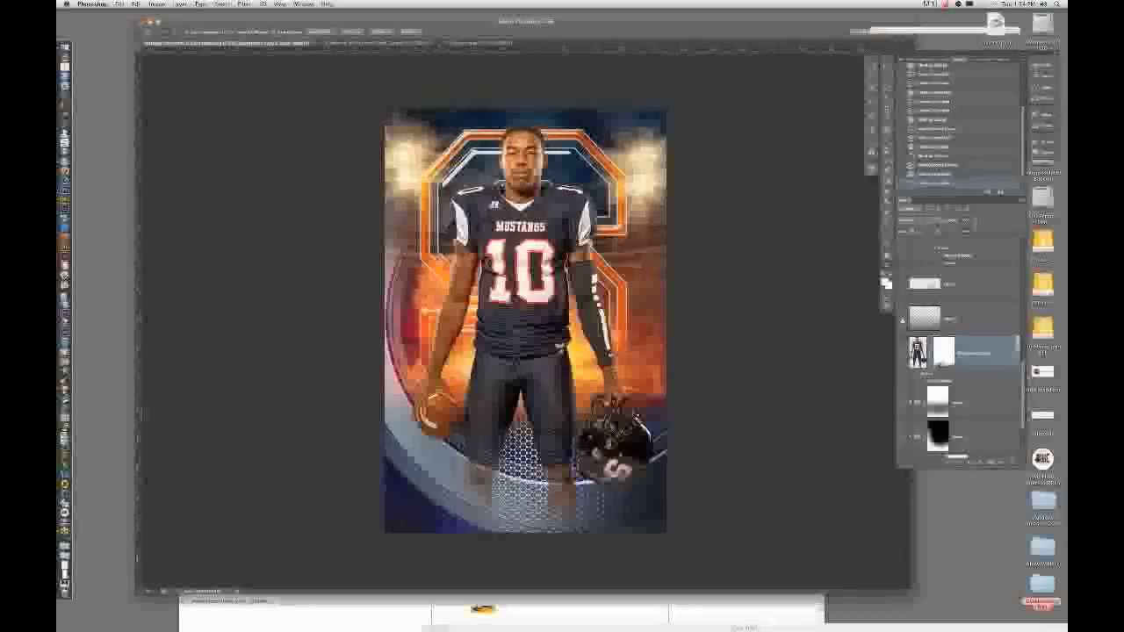
Show the dark gradient layer and the orange haze layer above the player, and select the haze layer.
left_click(902, 323)
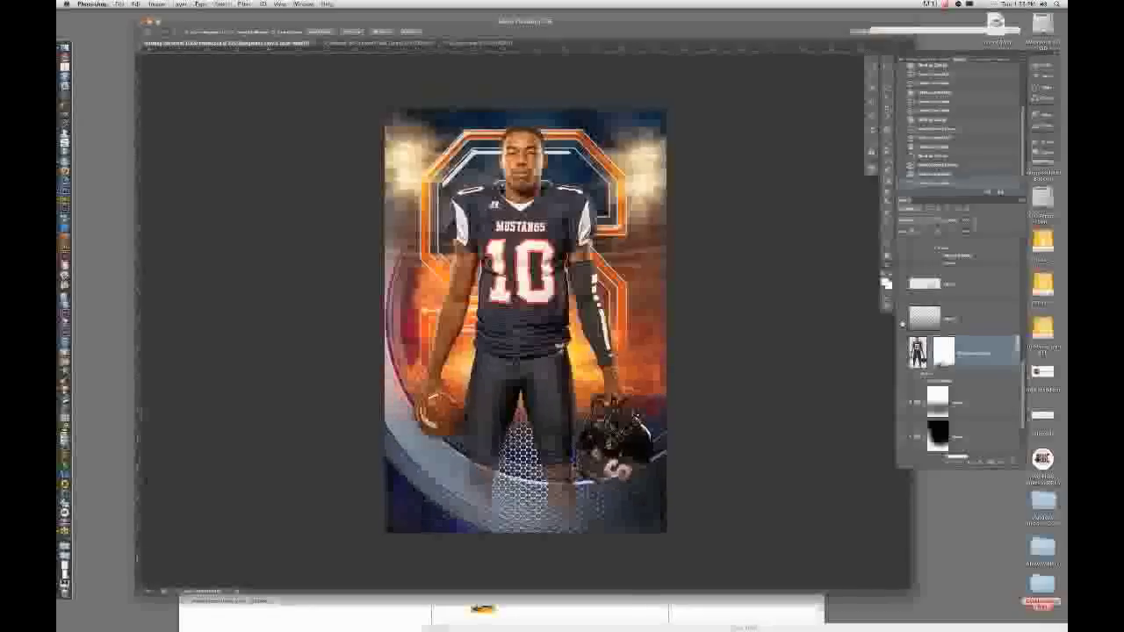
left_click(902, 323)
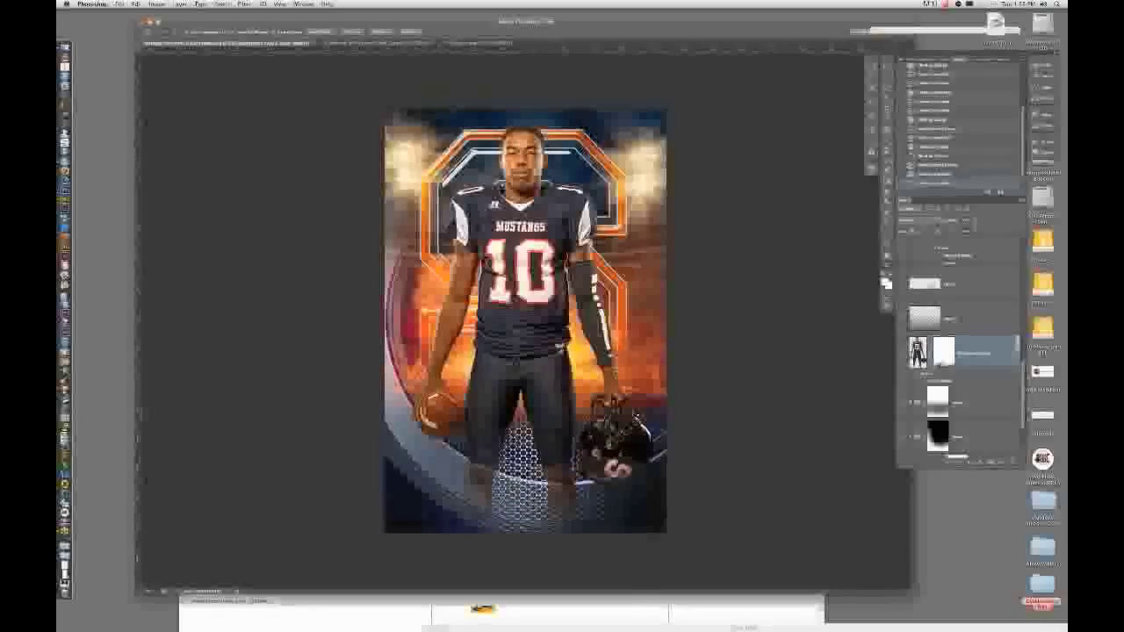
left_click(903, 285)
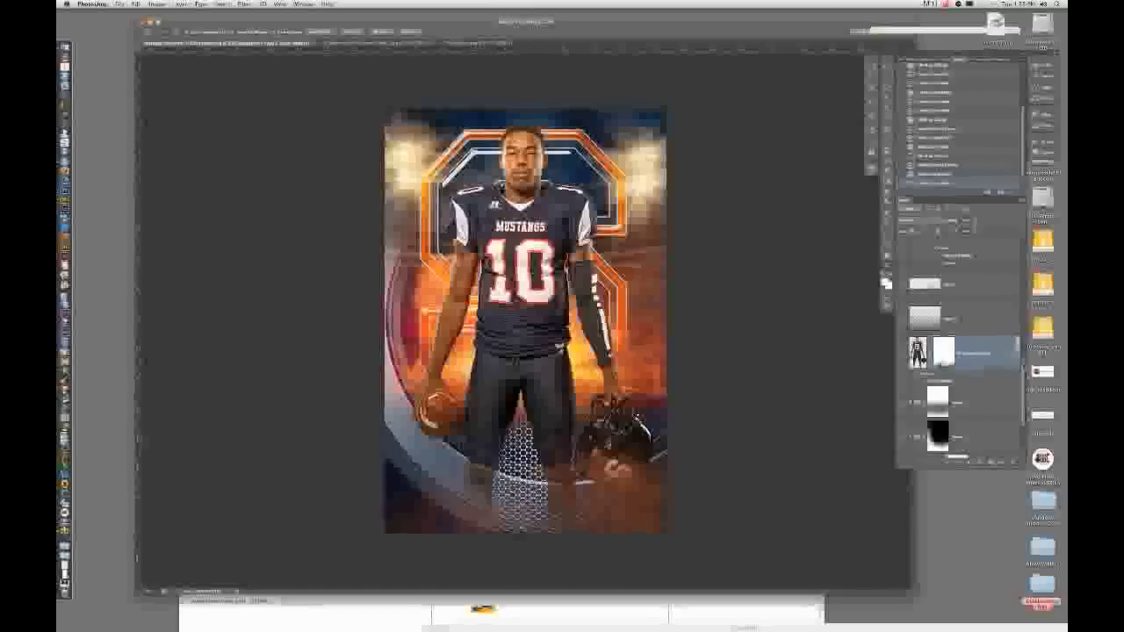
scroll(1019, 373, "up", 2)
key("alt+bracketright")
key("alt+bracketright")
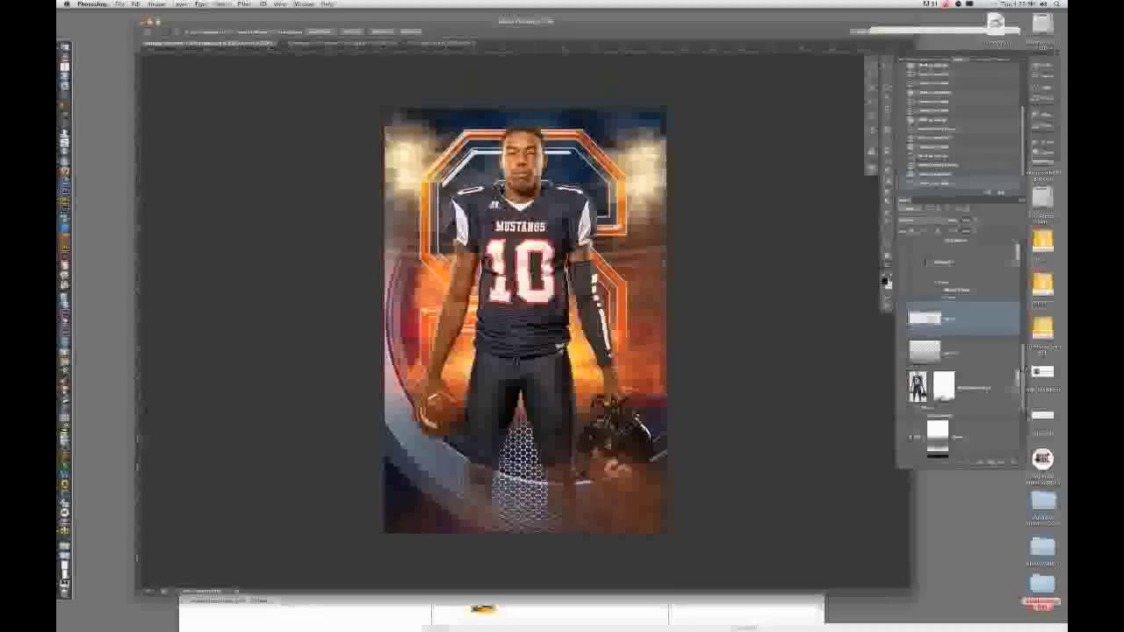
Show the blue banner layer across the poster's lower edge.
scroll(962, 351, "up", 3)
scroll(962, 395, "up", 2)
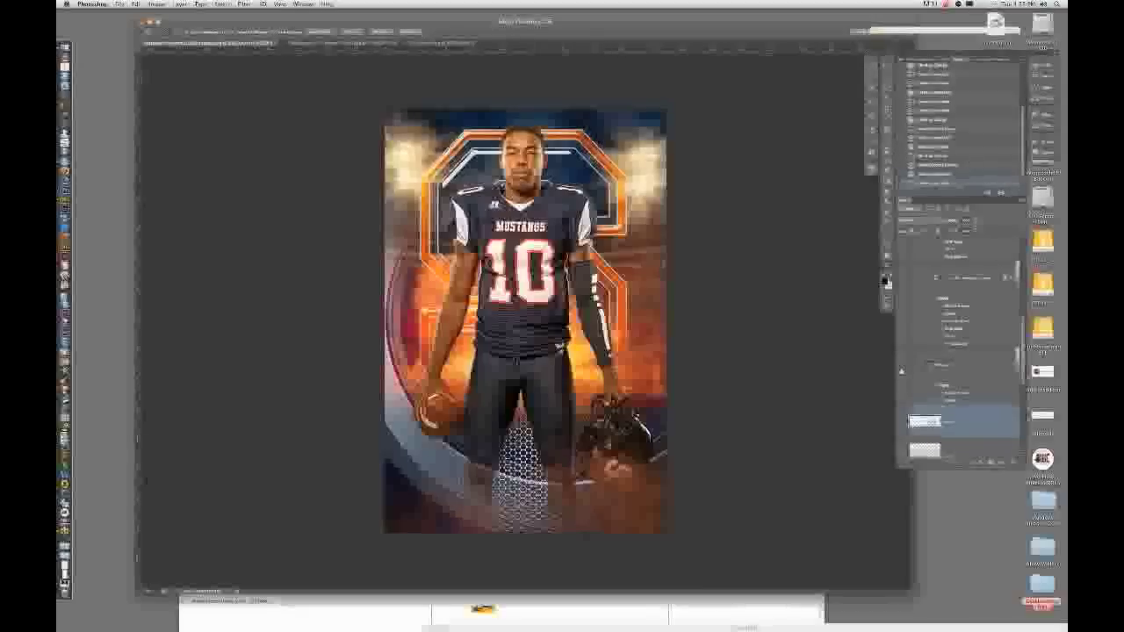
left_click(902, 367)
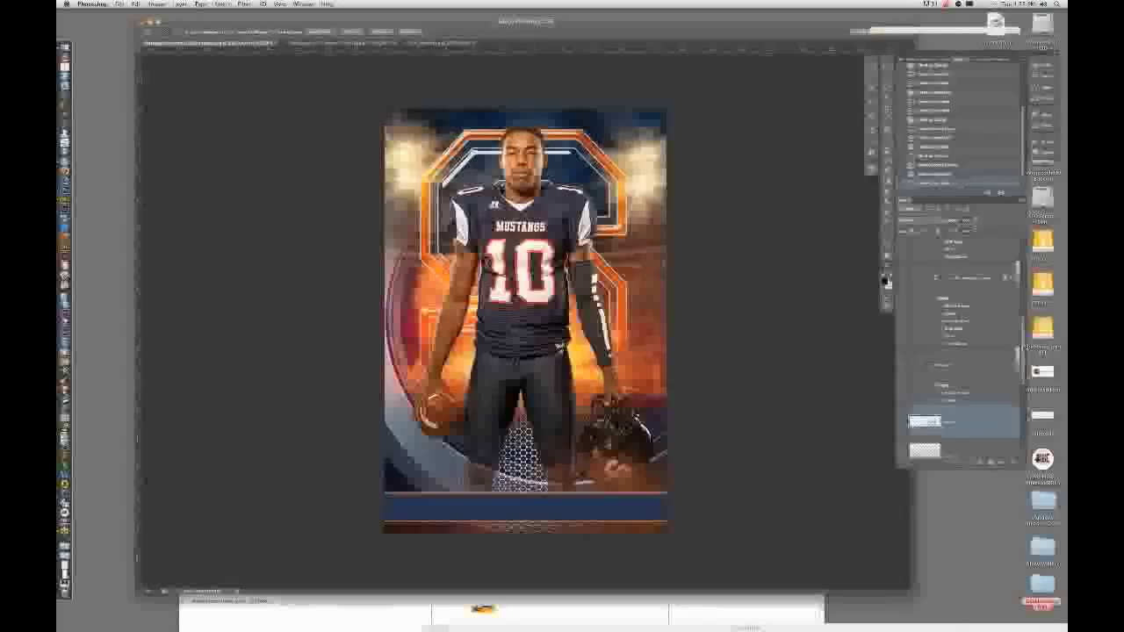
Show both SACHSE MUSTANGS text layers over the banner, previewing each one on its own.
scroll(958, 352, "up", 3)
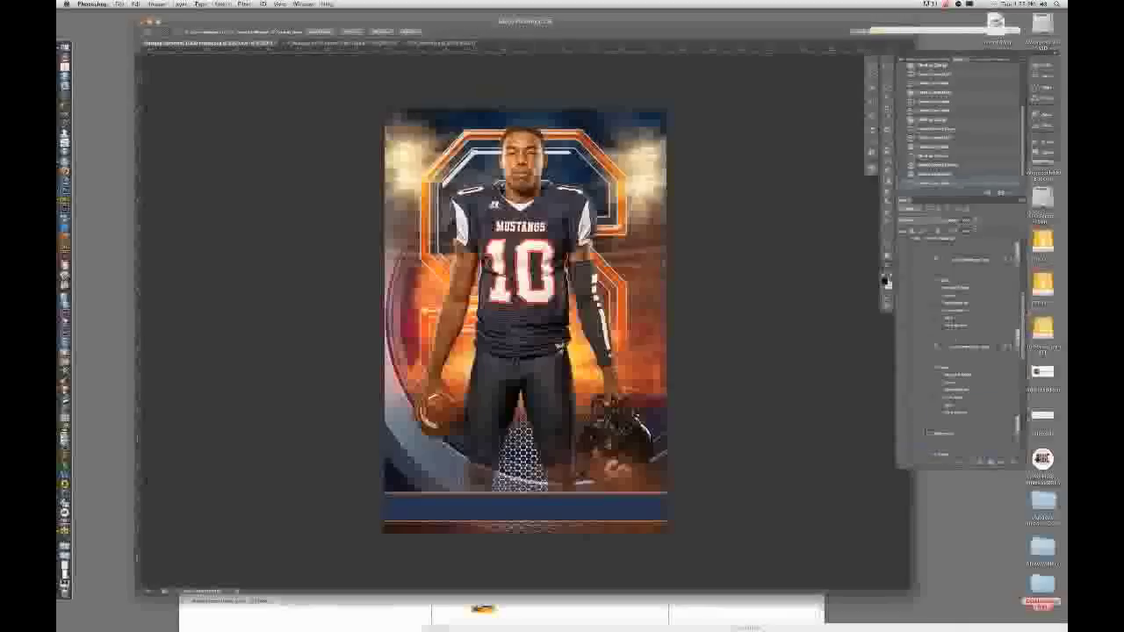
scroll(905, 383, "up", 2)
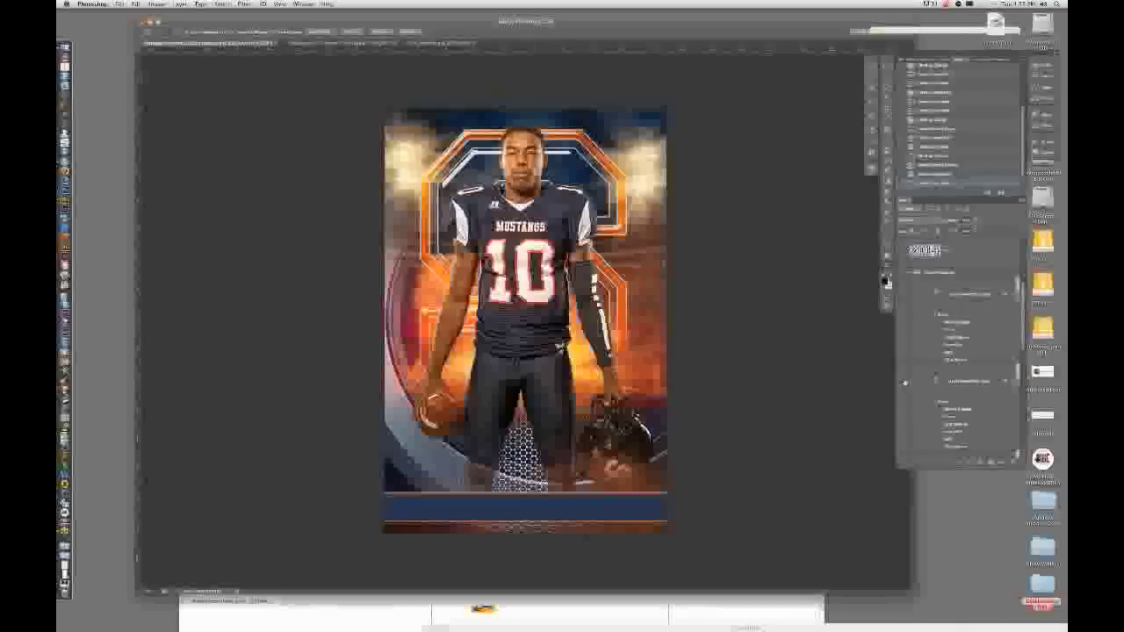
left_click(903, 383)
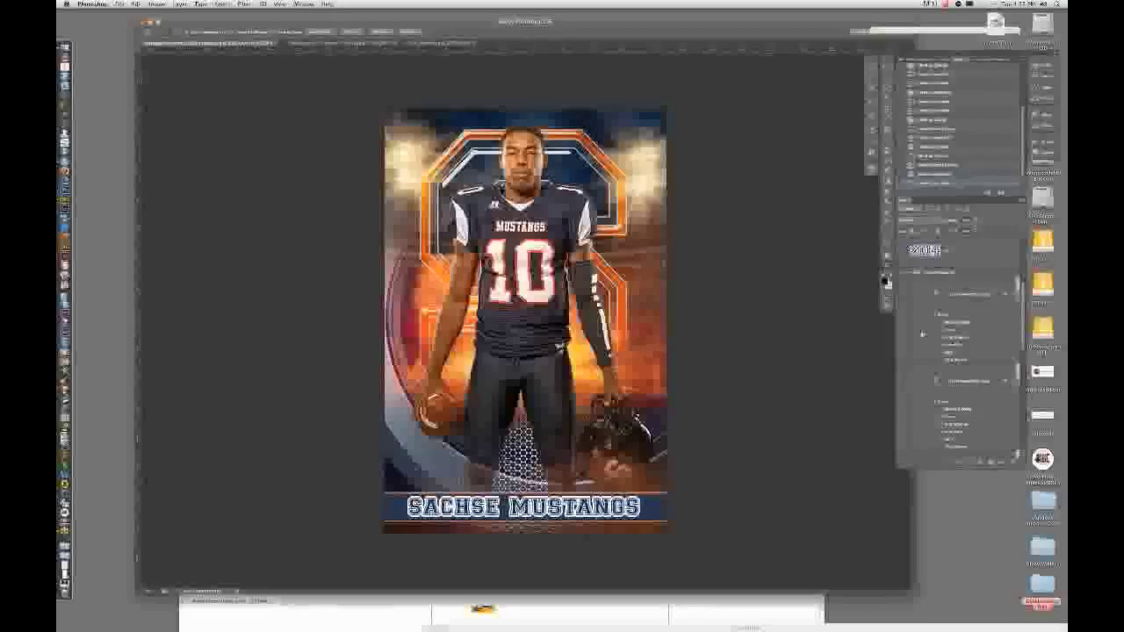
left_click(903, 382)
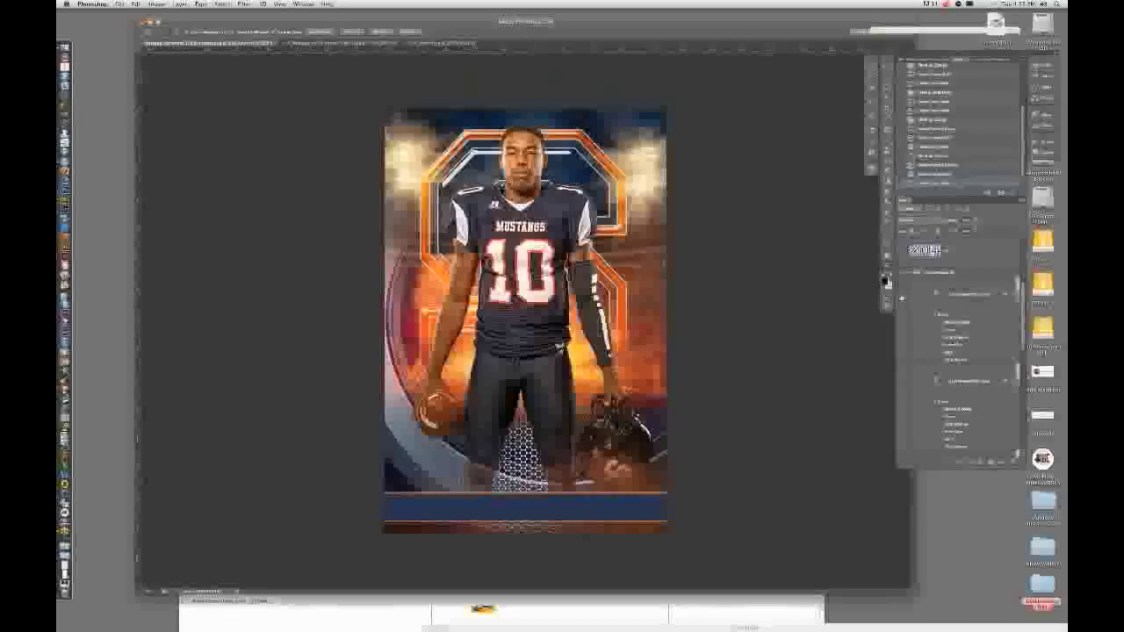
left_click(902, 299)
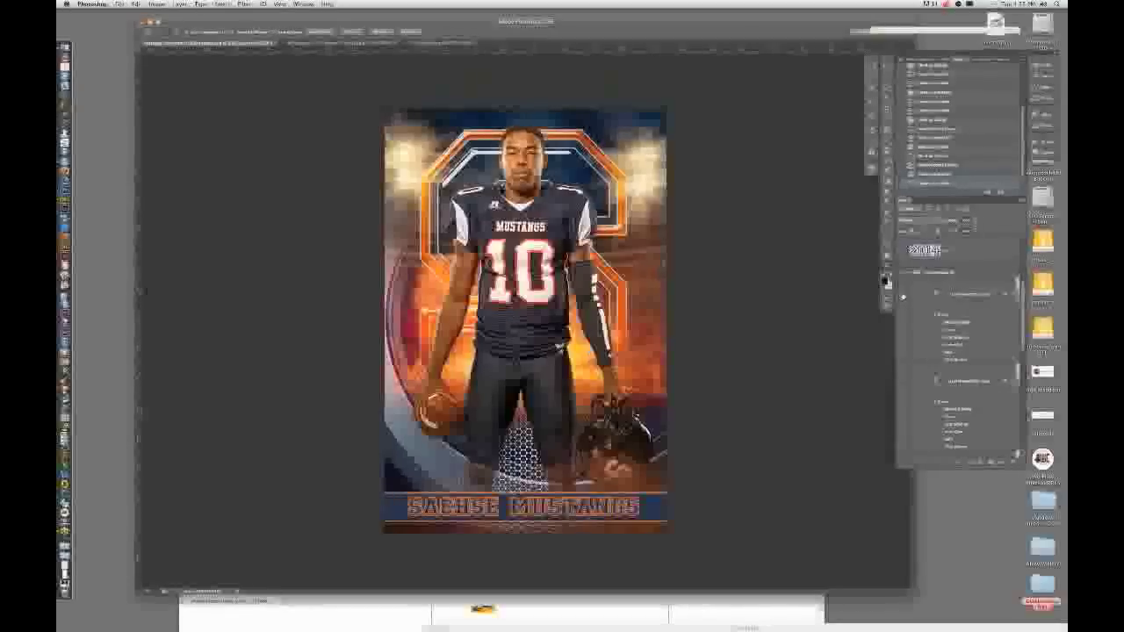
left_click(904, 383)
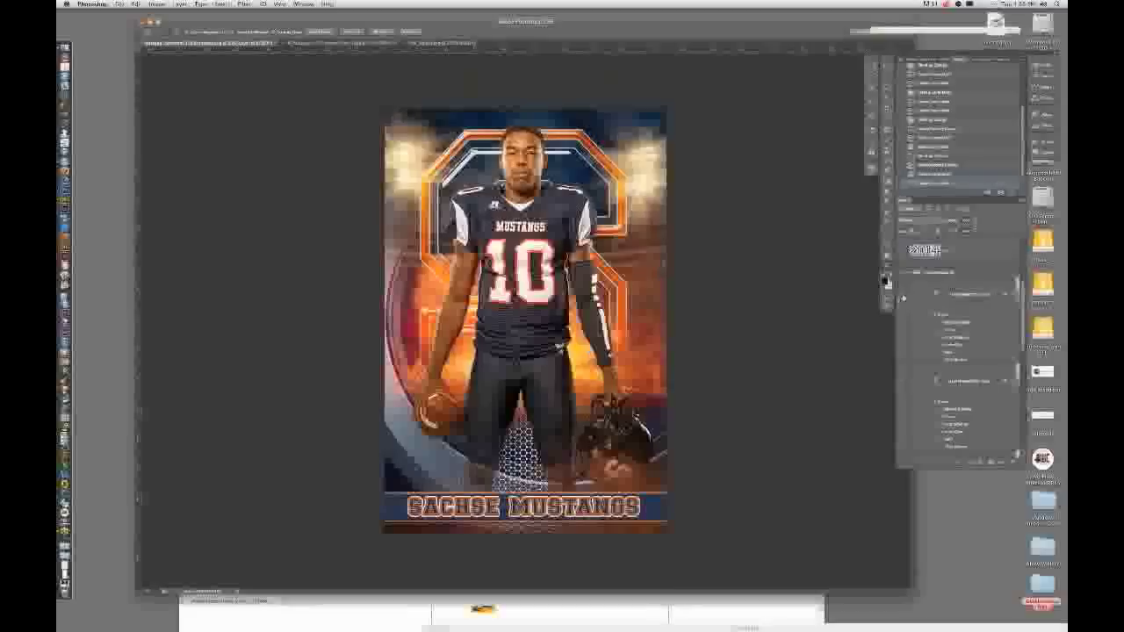
Hide the upper team-name layer's effects and compare the lower team-name layer with its effects hidden and shown.
left_click(933, 317)
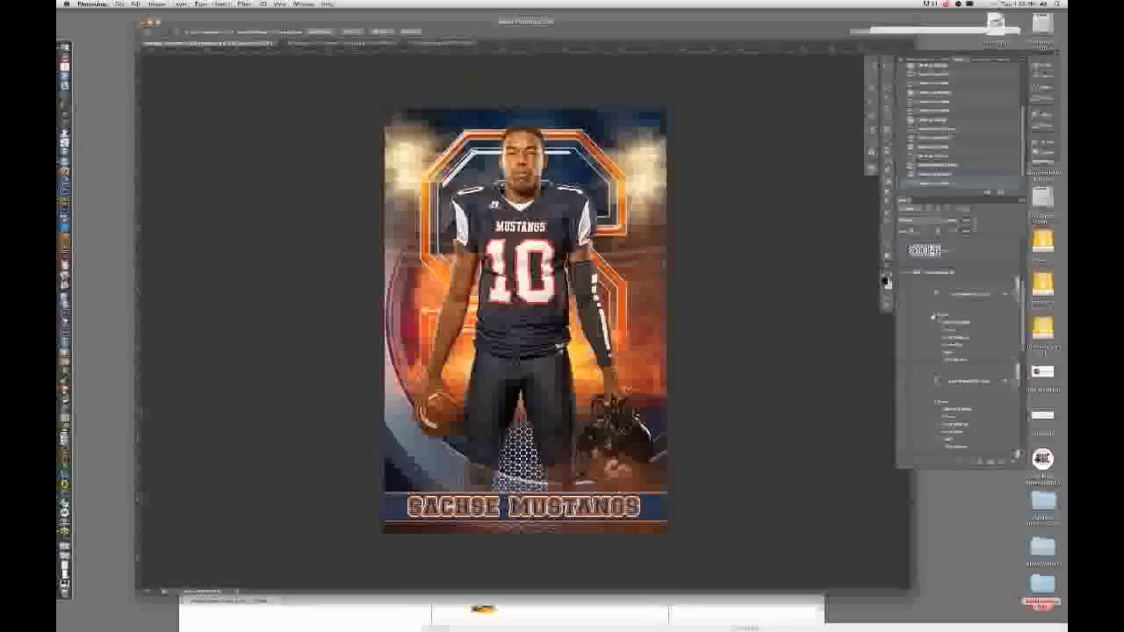
left_click(926, 388)
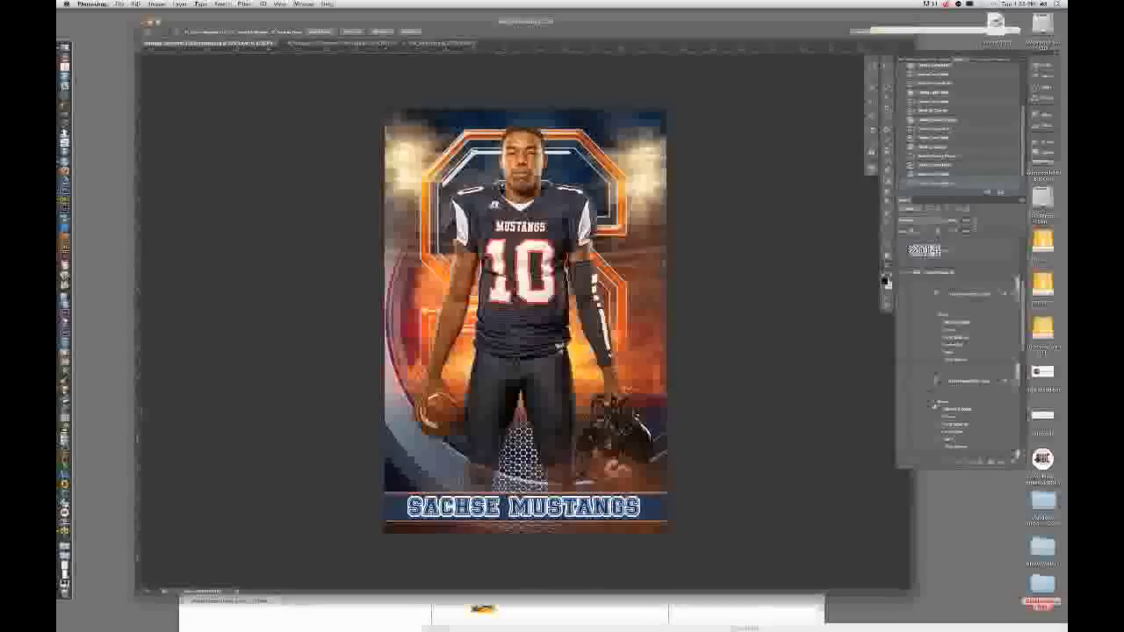
left_click(936, 402)
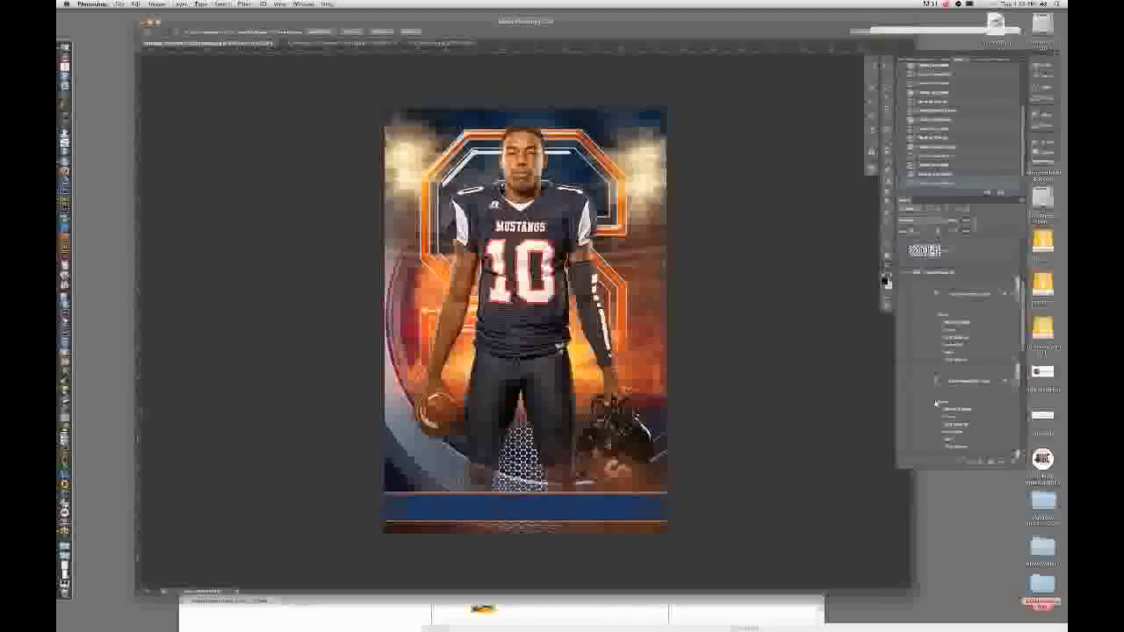
left_click(936, 402)
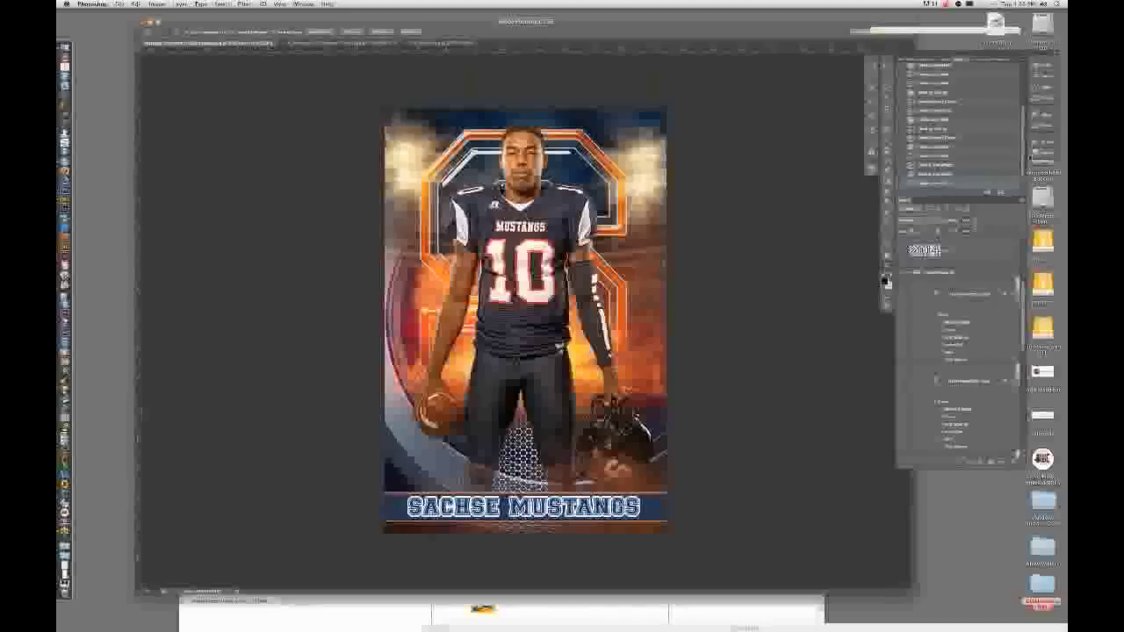
Look through the saved layer style presets and close them.
left_click(932, 250)
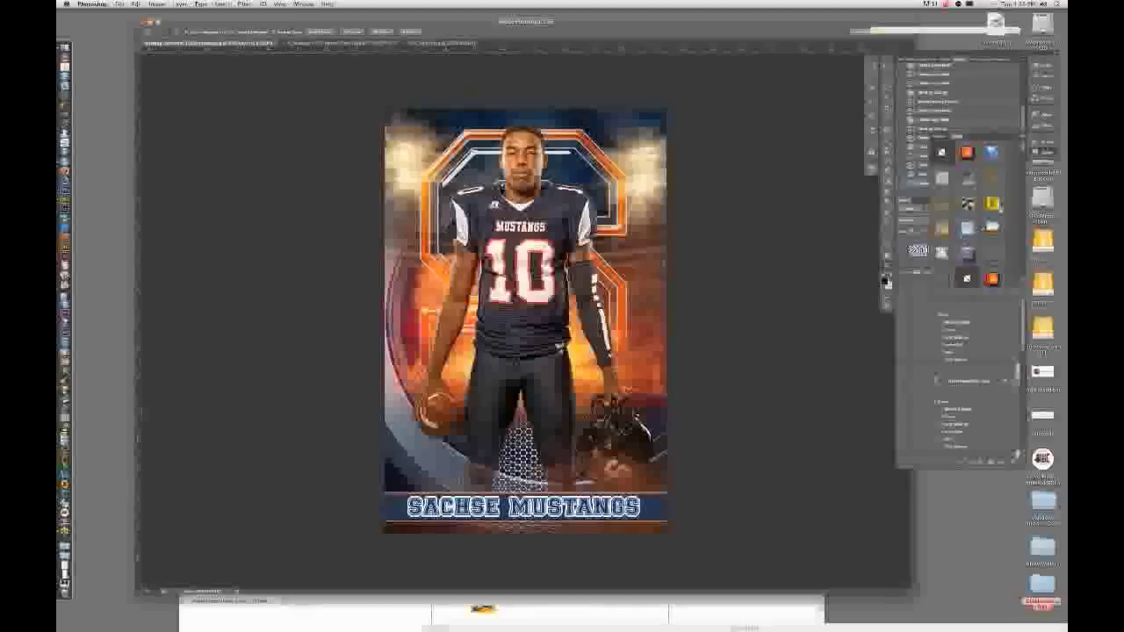
left_click_drag(1022, 151, 1023, 246)
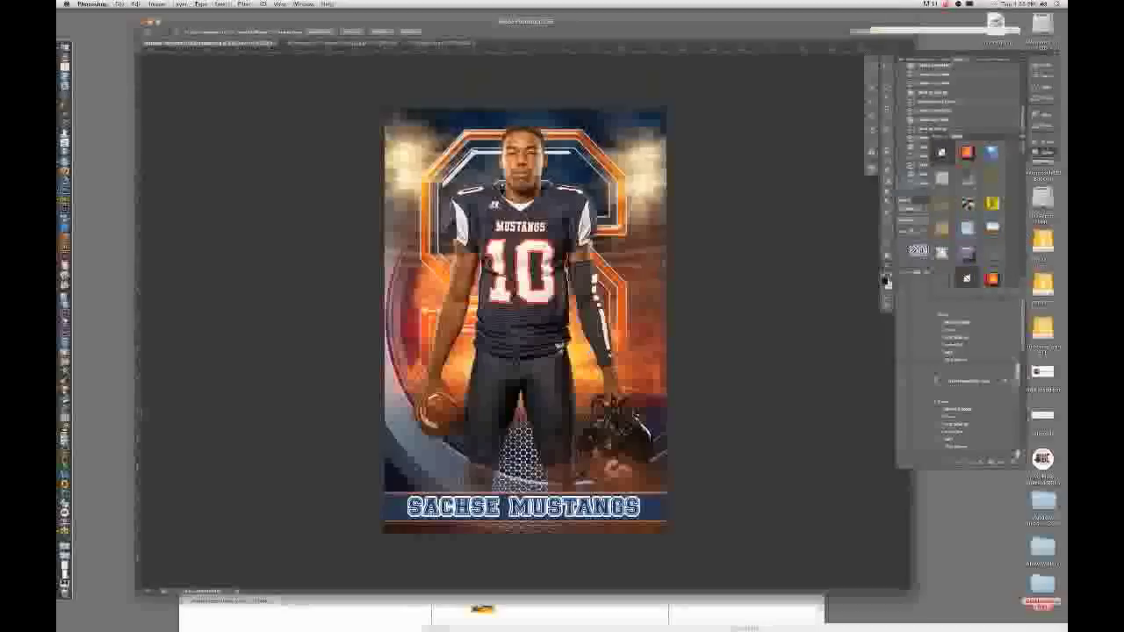
double_click(989, 173)
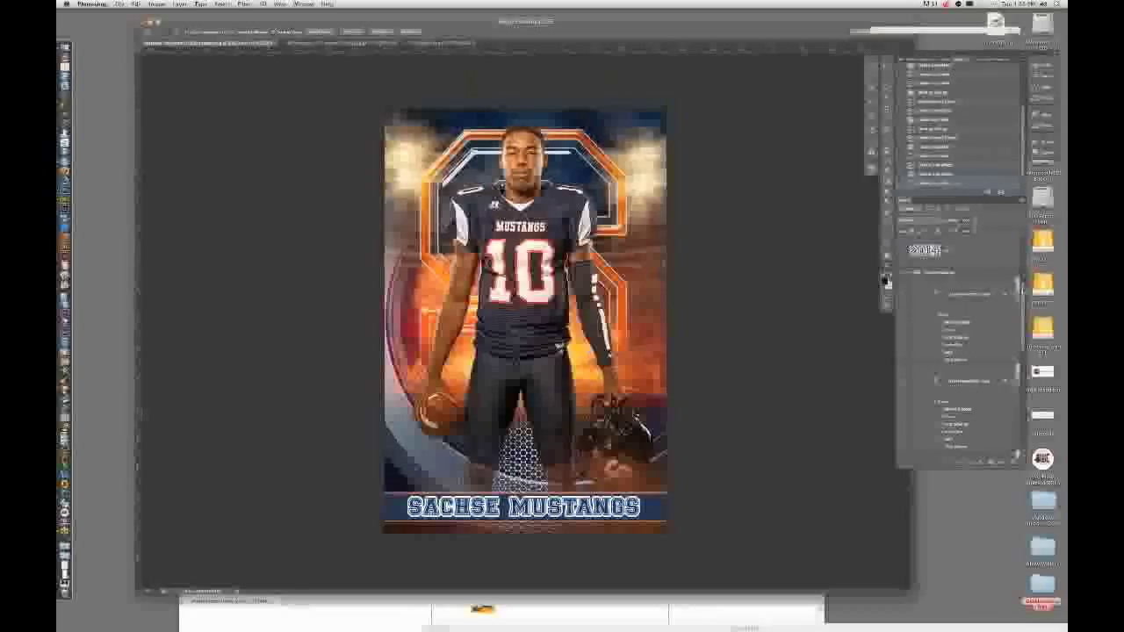
Restore the upper team-name layer's effects and collapse the group holding the team-name text.
scroll(958, 369, "up", 2)
left_click(932, 444)
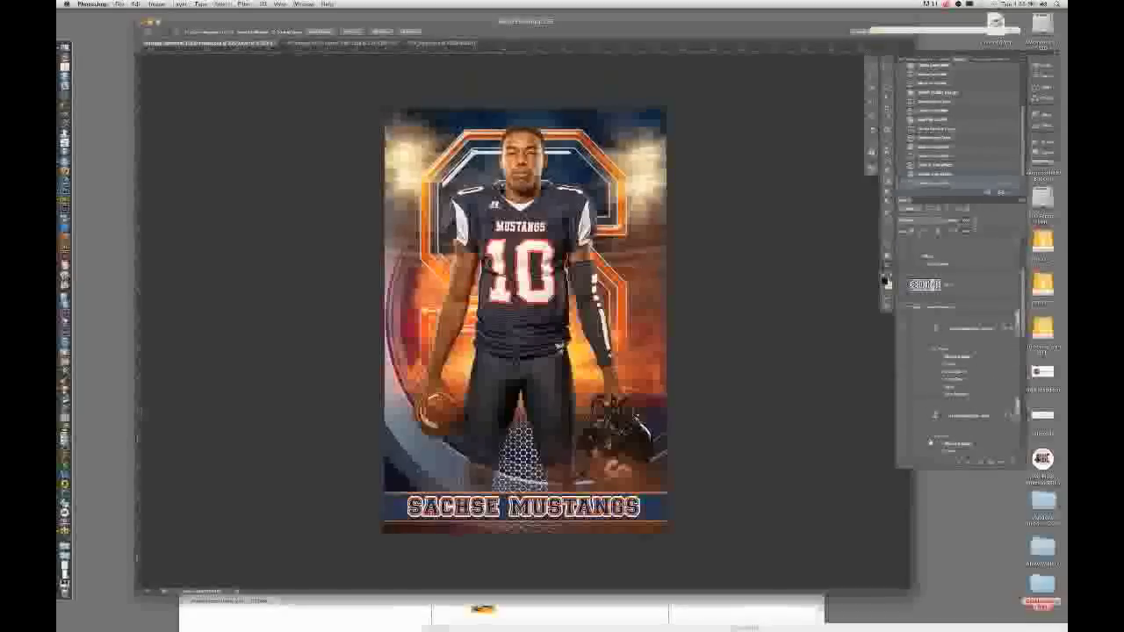
left_click(934, 329)
left_click(910, 307)
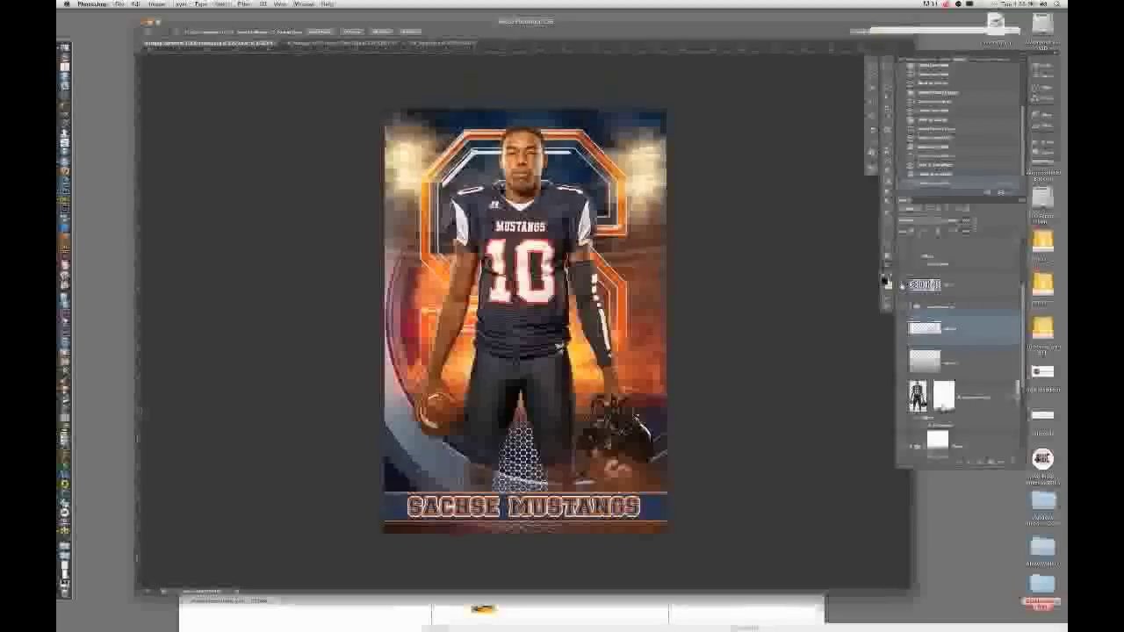
Show the 2014 layer, the player's name and the Senior script text above the banner.
left_click(902, 287)
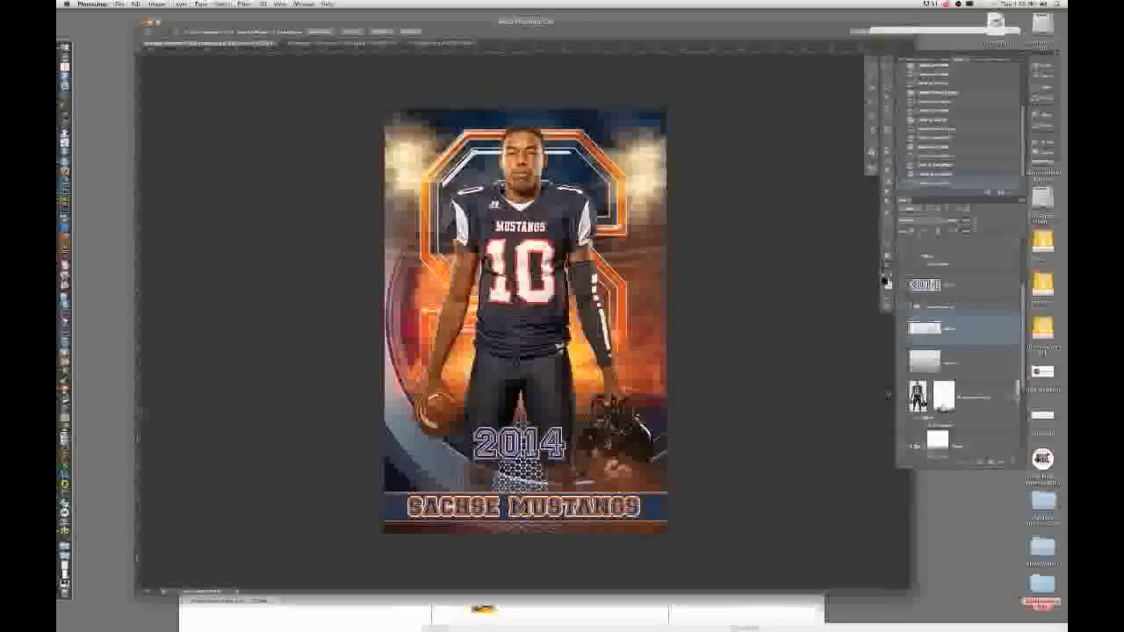
scroll(962, 351, "up", 1)
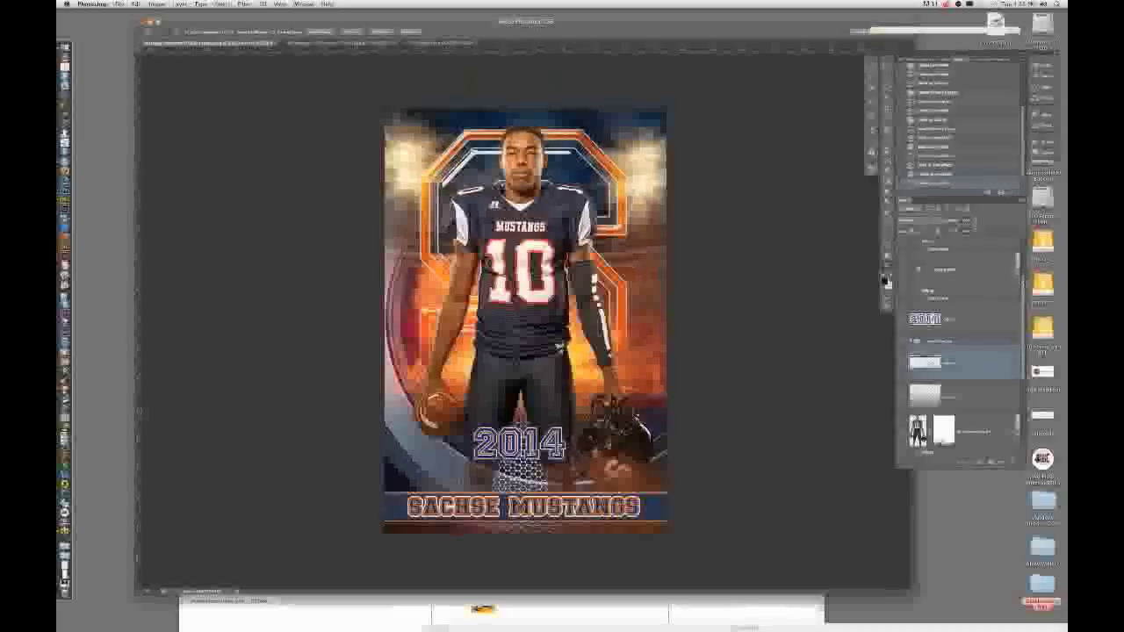
scroll(961, 351, "up", 2)
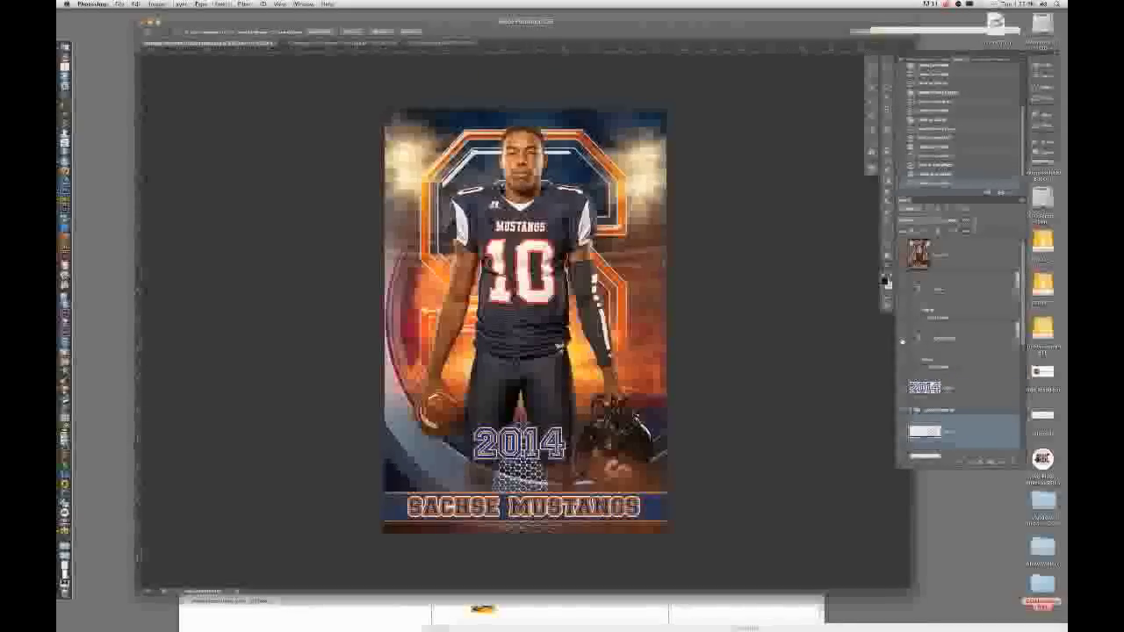
left_click(904, 339)
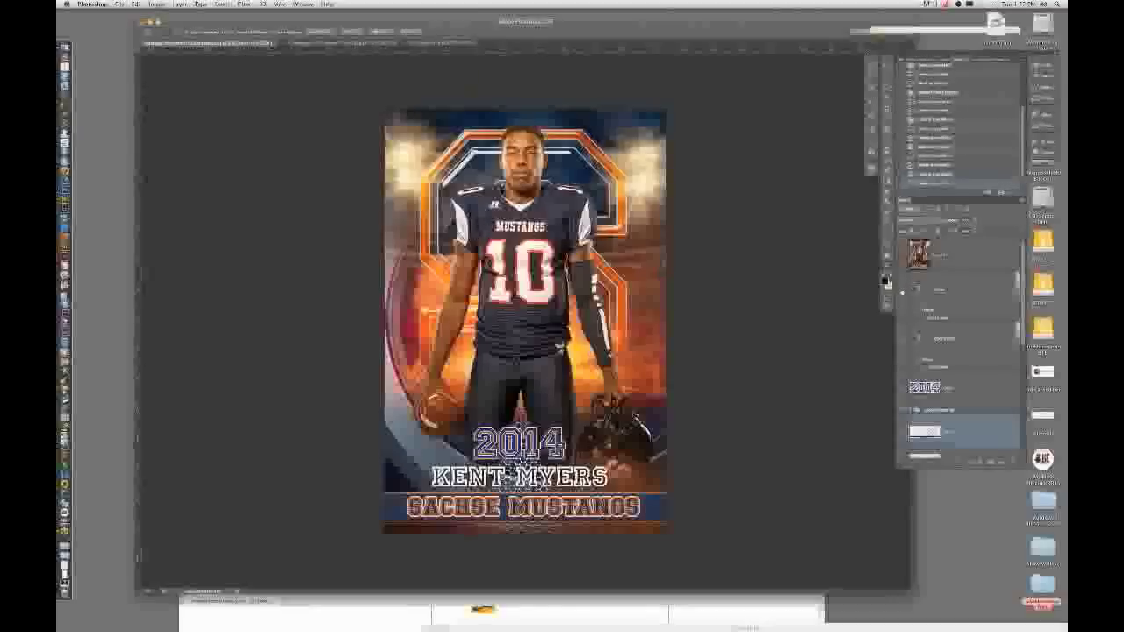
left_click(905, 360)
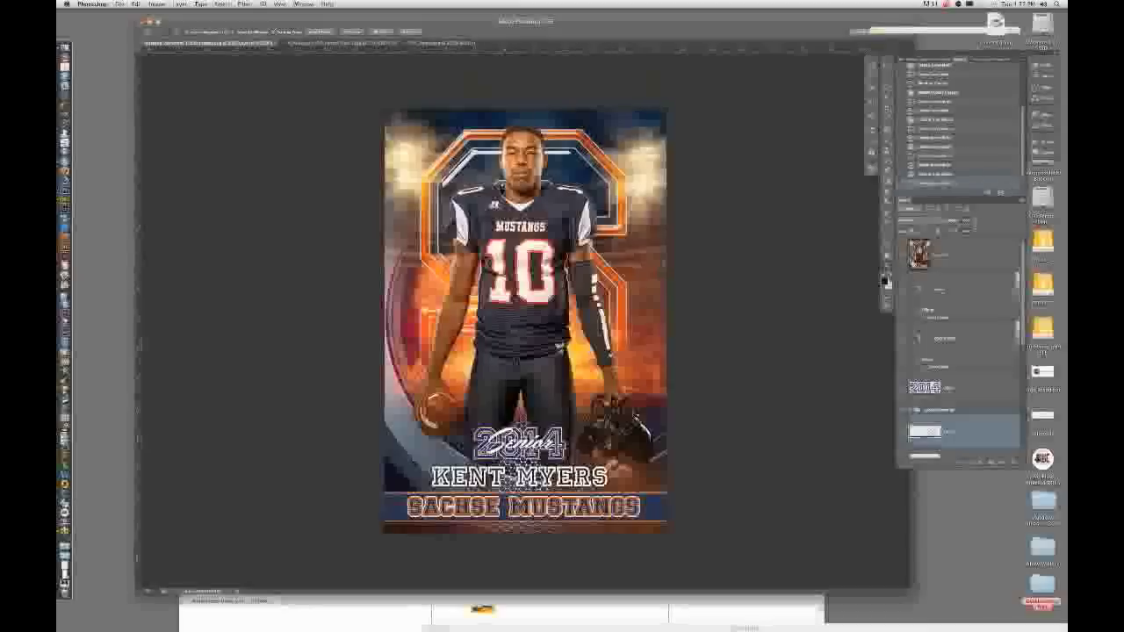
Stamp all visible layers into a new layer directly beneath the existing merged layer.
left_click(919, 255)
scroll(961, 352, "down", 3)
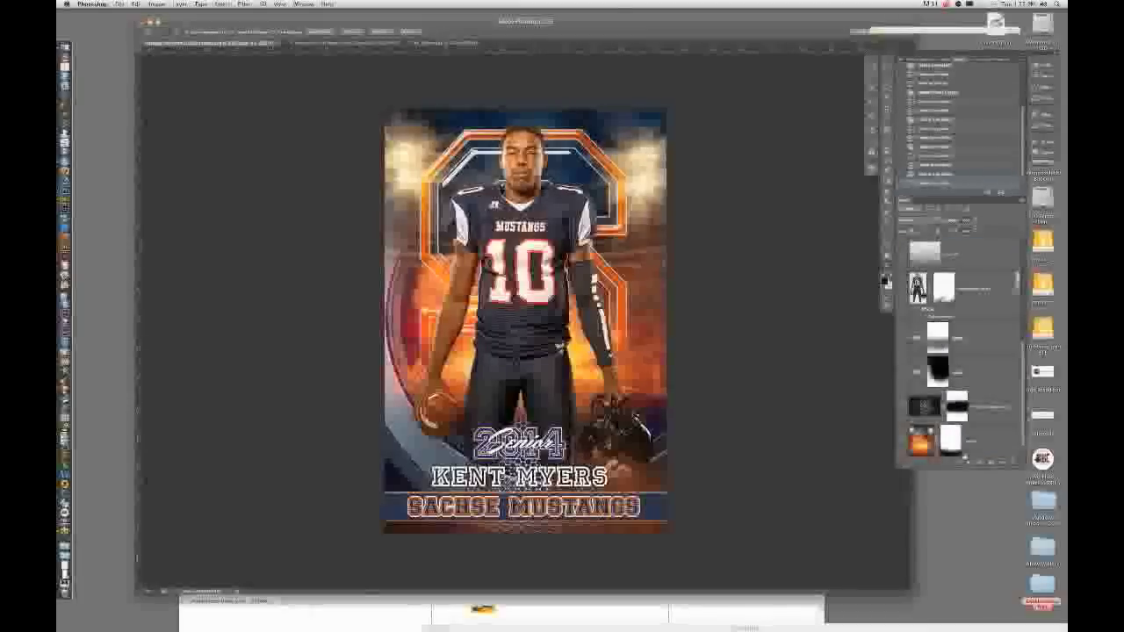
scroll(947, 255, "up", 3)
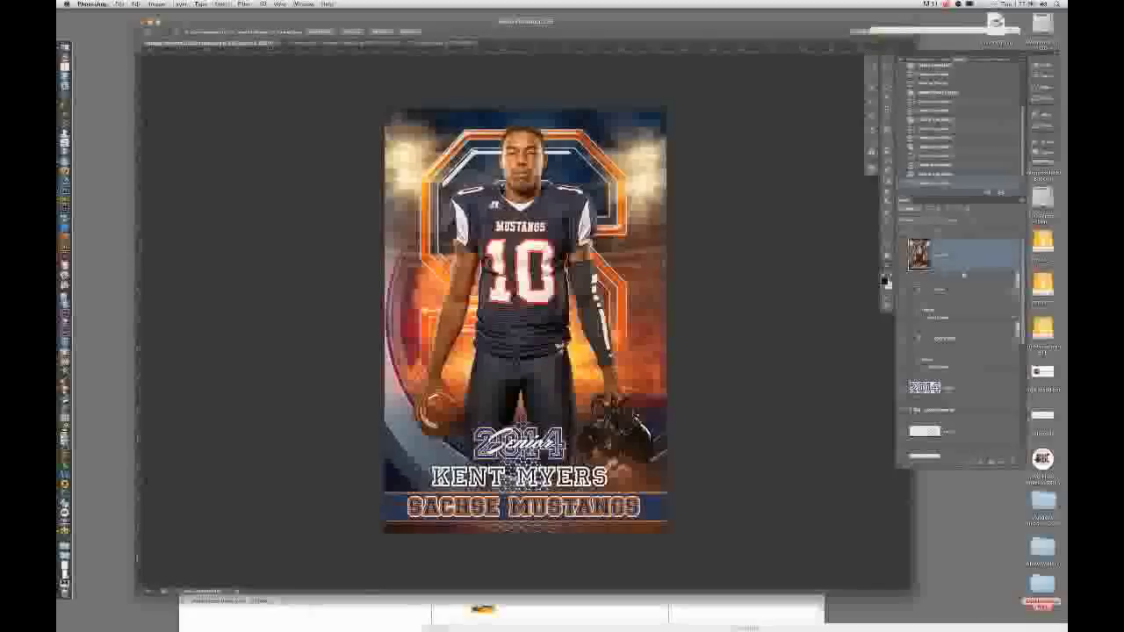
key("super+shift+alt+n")
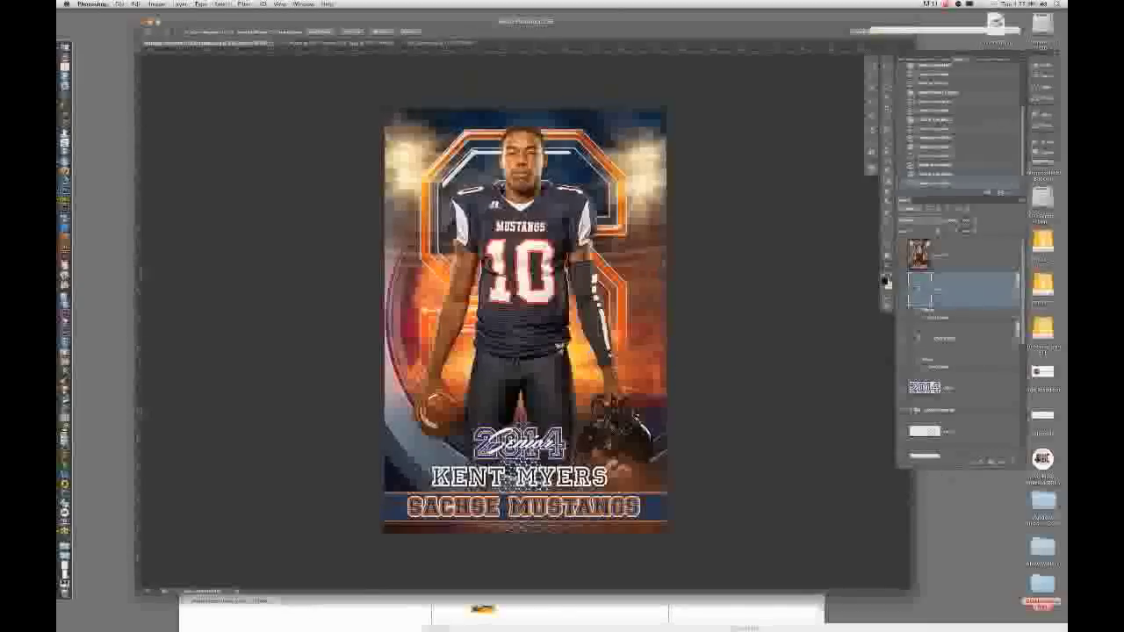
key("super+alt+shift+e")
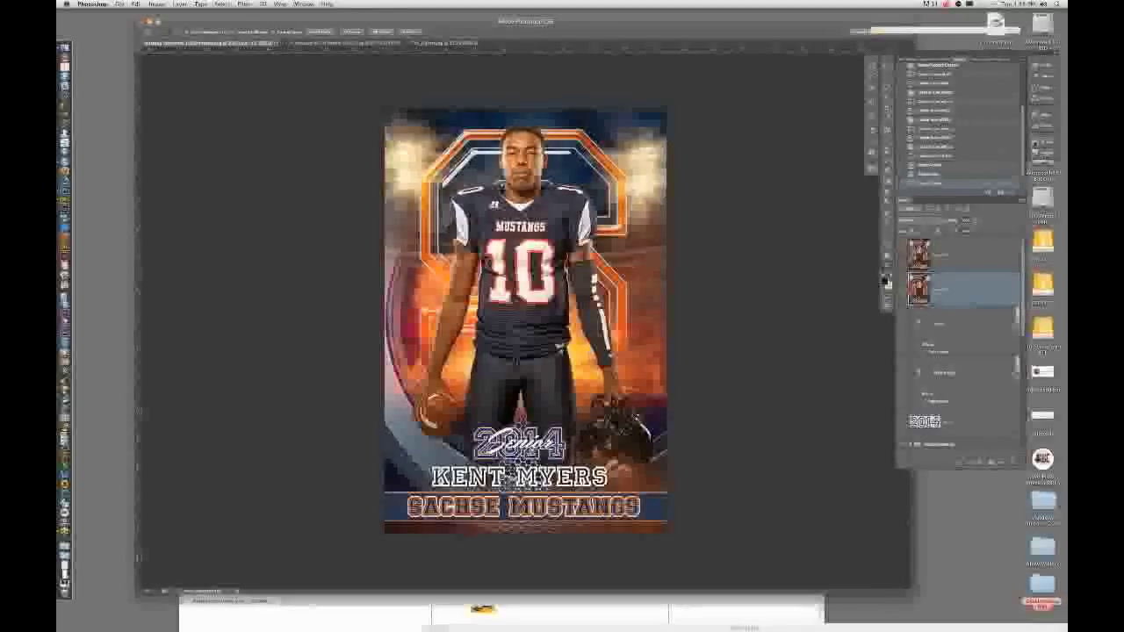
Run the saved effect action on the newly stamped layer, continuing past its warning, to generate two effect layers above it.
left_click(969, 226)
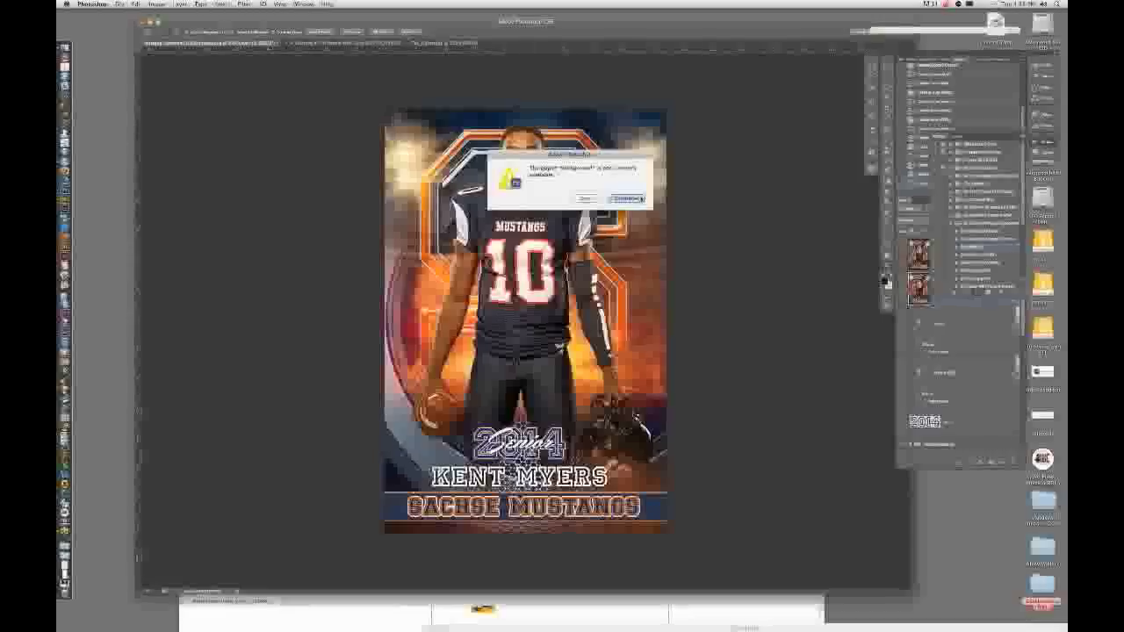
key("Return")
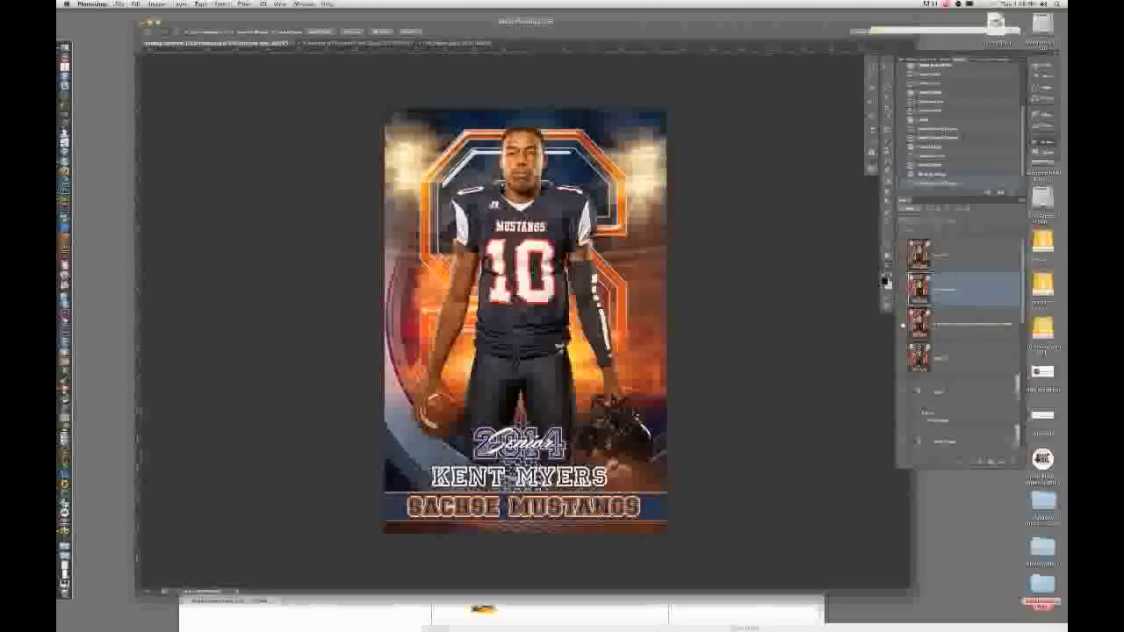
Add a white layer mask to the lower of the two effect layers and activate the Brush tool.
left_click(957, 325)
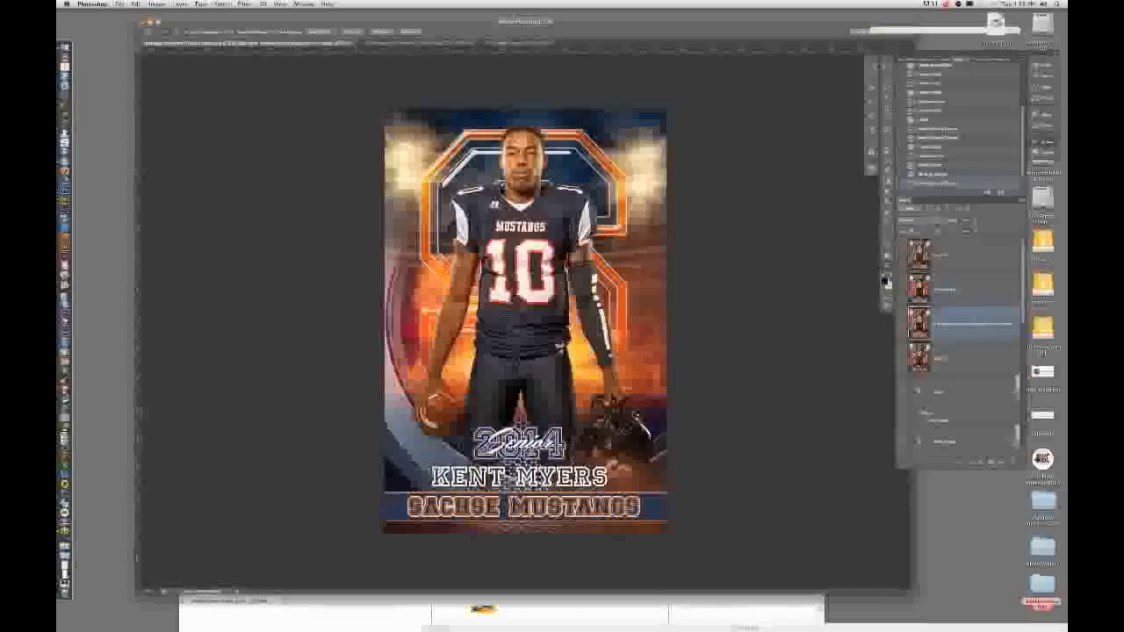
key("super+0")
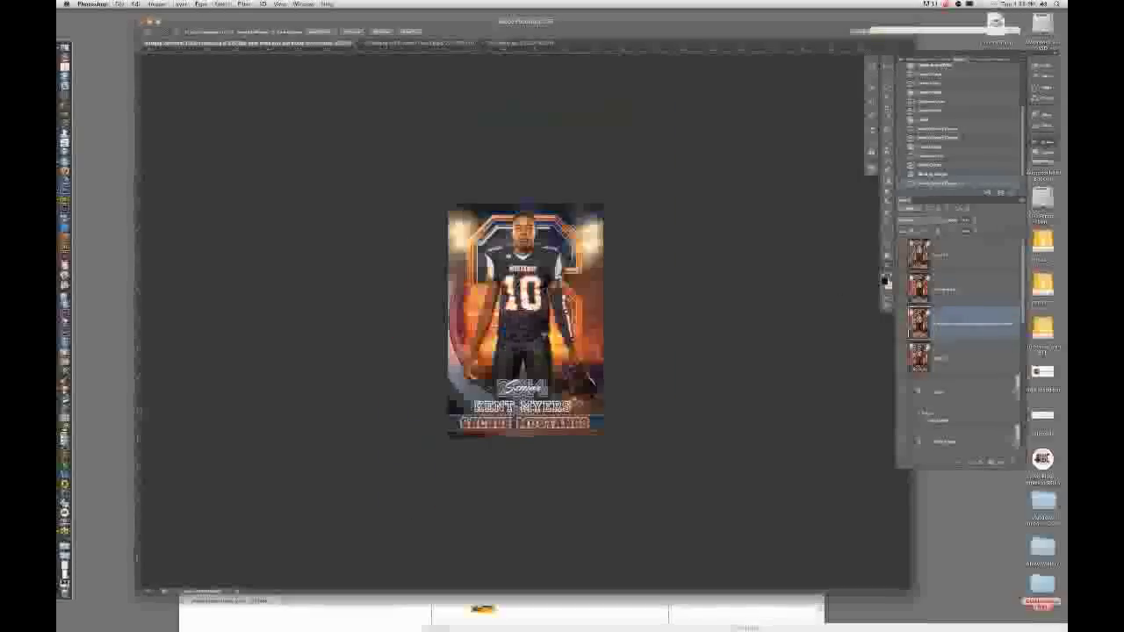
key("super+plus")
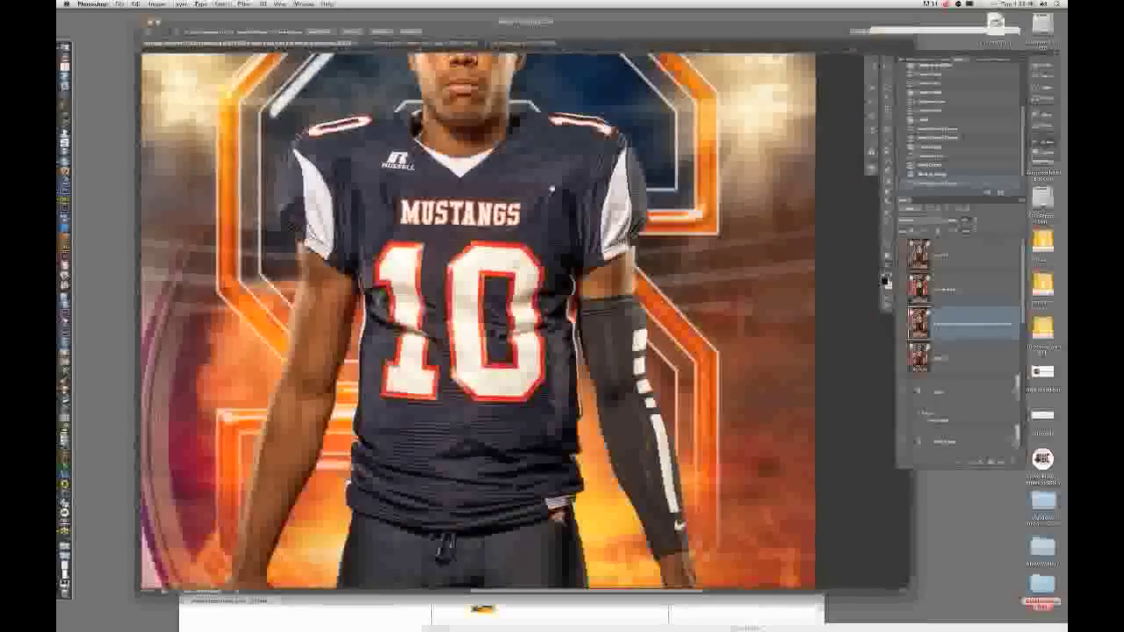
key("super+minus")
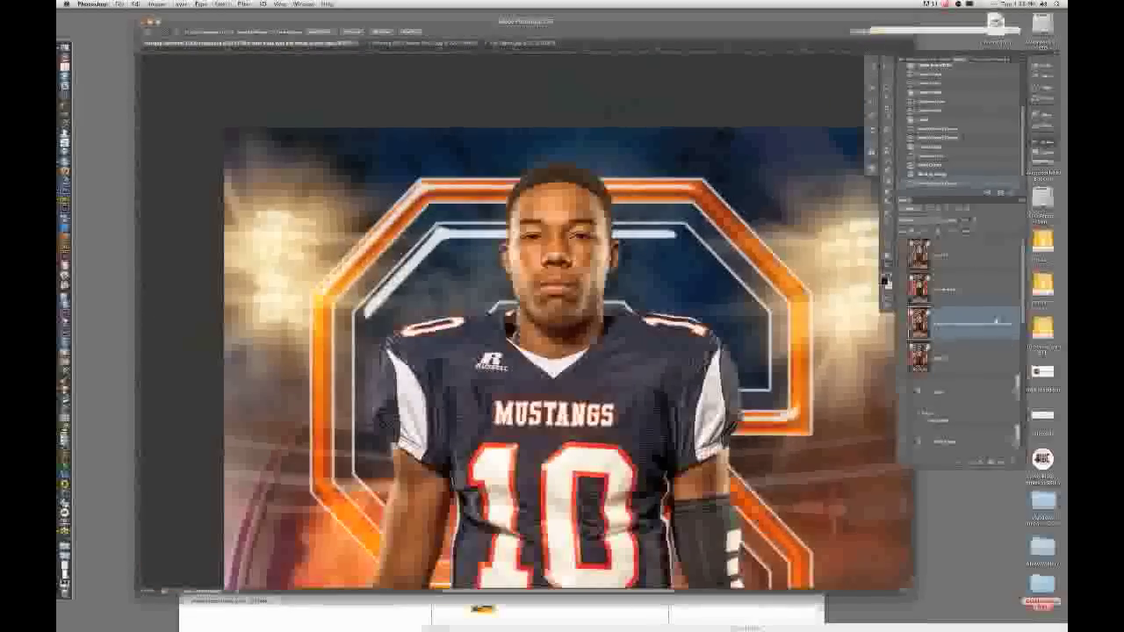
left_click(973, 462)
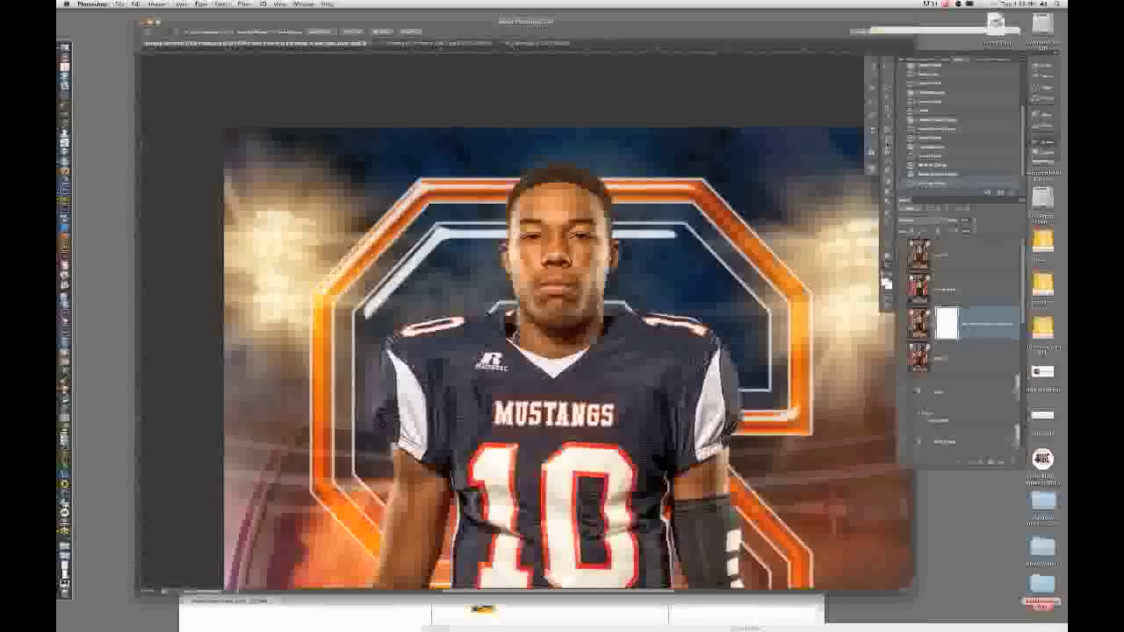
key("b")
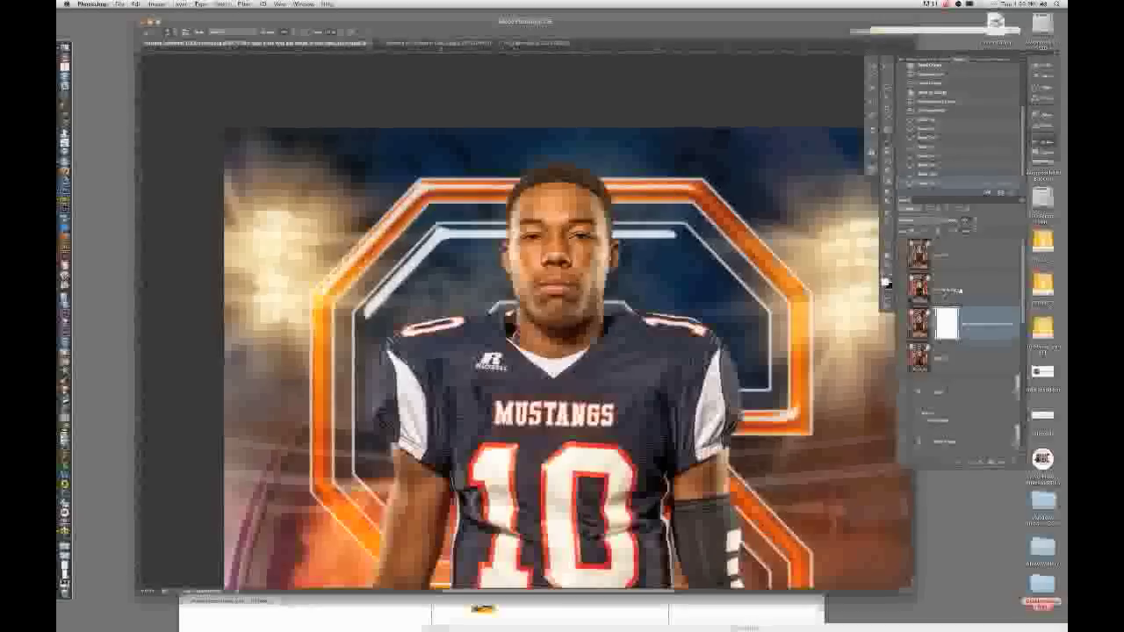
Add a white layer mask to the upper effect layer and brush on it over the player's jersey and hair.
left_click(918, 290)
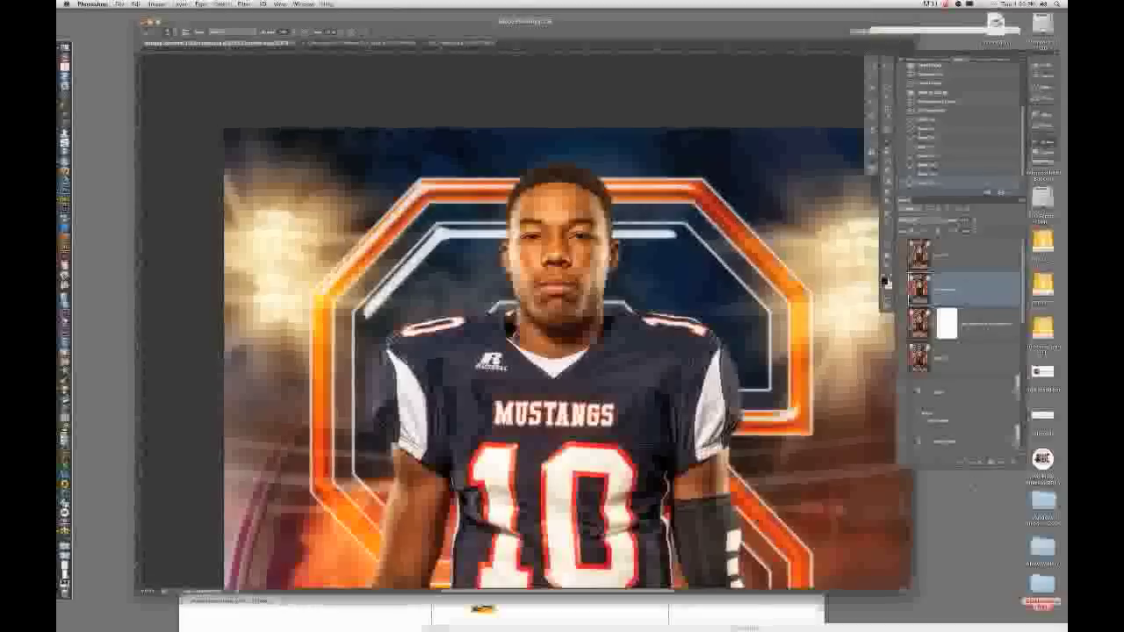
key("super+shift+m")
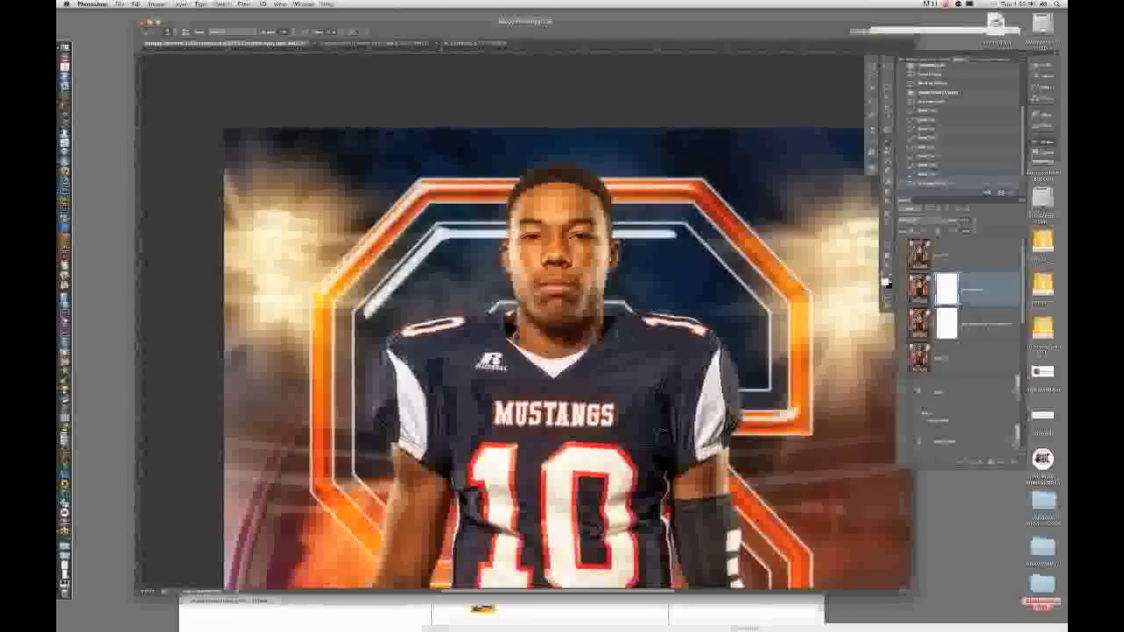
mouse_move(661, 421)
left_mouse_down()
mouse_move(665, 449)
mouse_move(681, 407)
mouse_move(656, 514)
left_mouse_up()
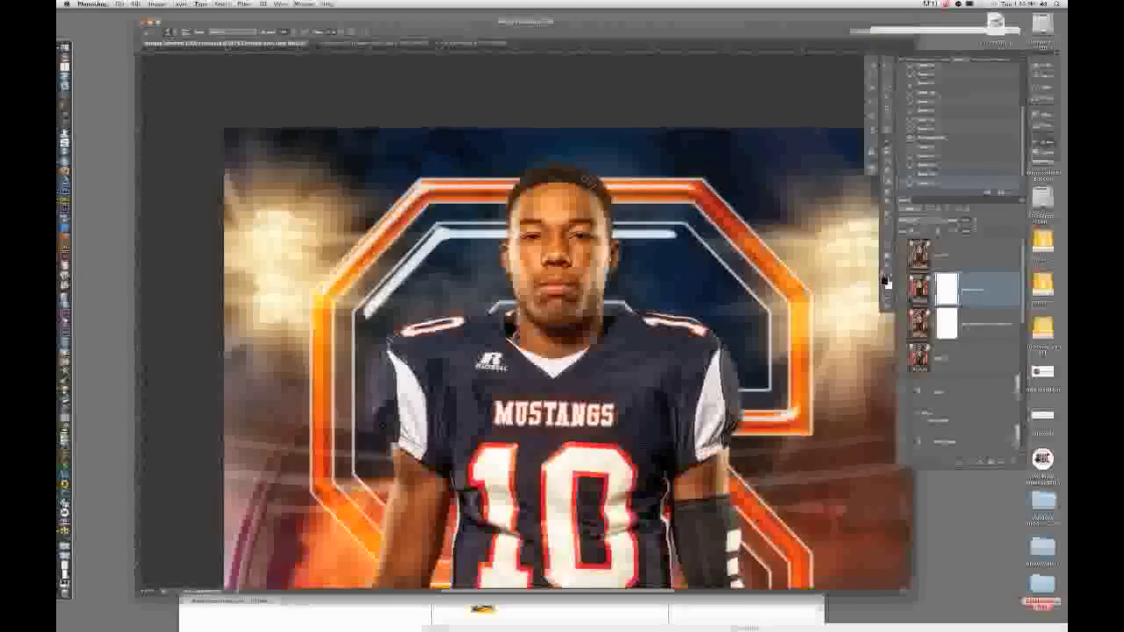
left_click(541, 182)
left_click(542, 183)
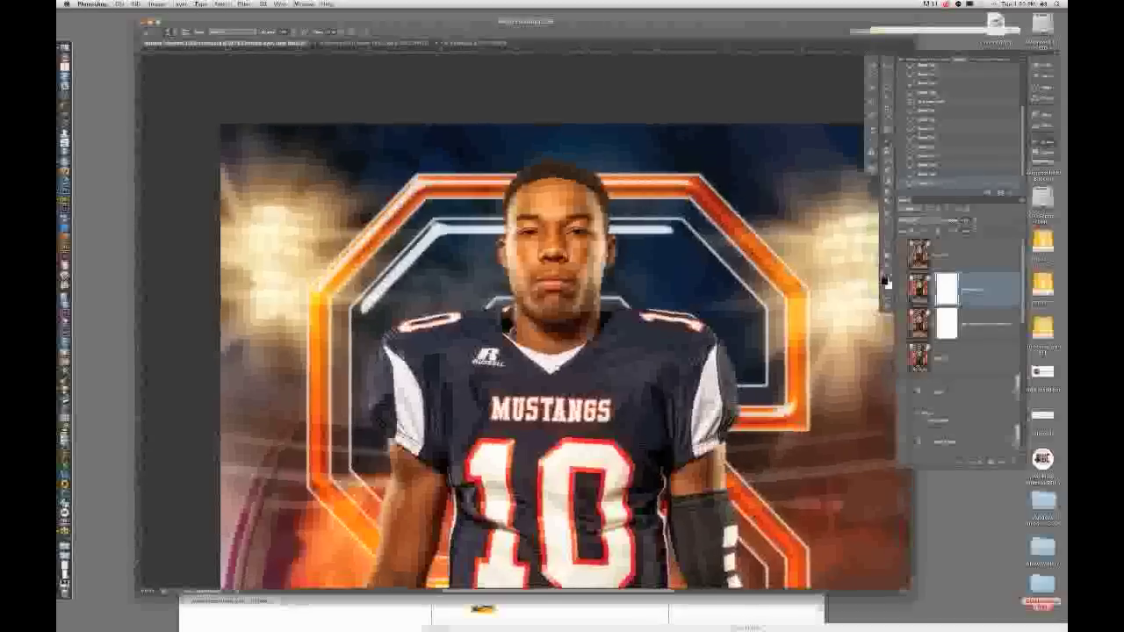
Paint black on the upper effect layer's mask over both legs of the player's dark pants.
scroll(886, 281, "down", 15)
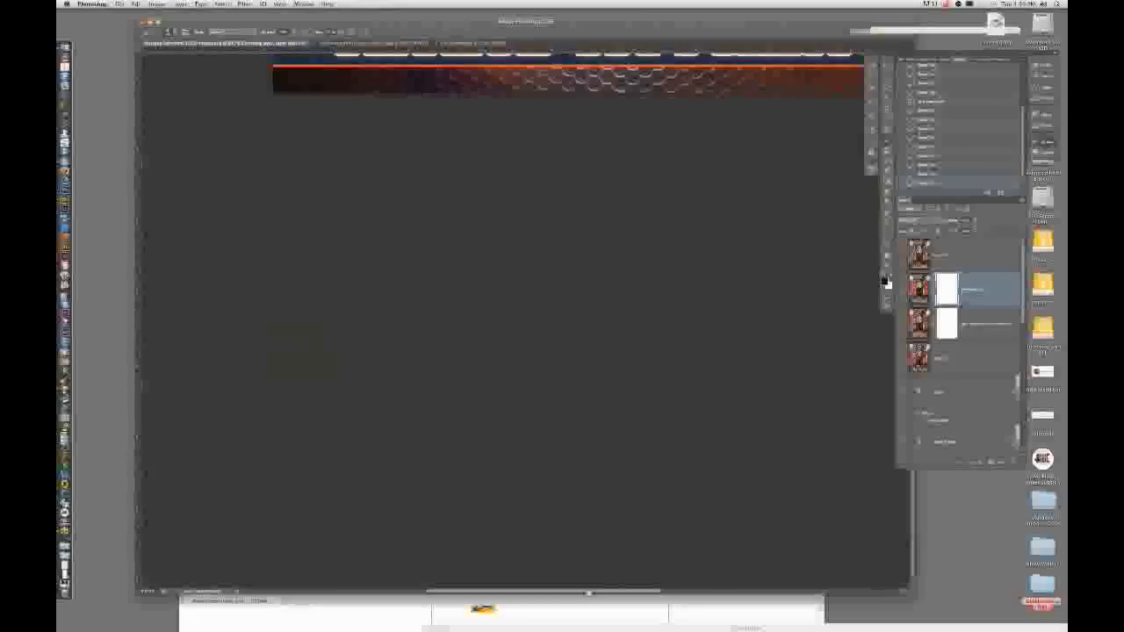
scroll(885, 282, "up", 10)
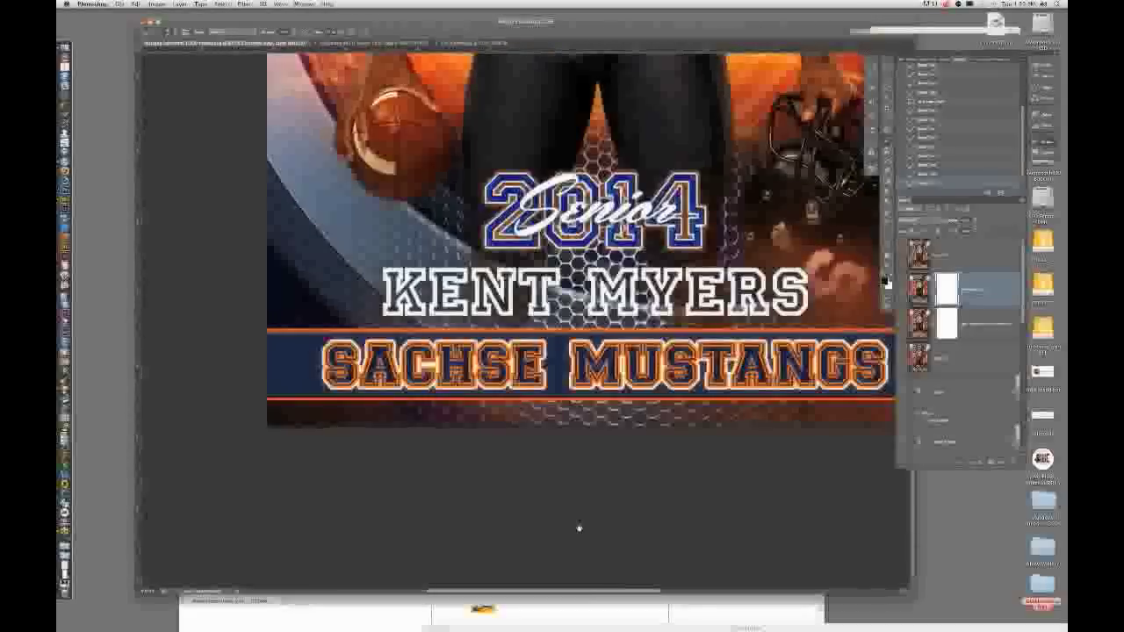
scroll(885, 281, "up", 6)
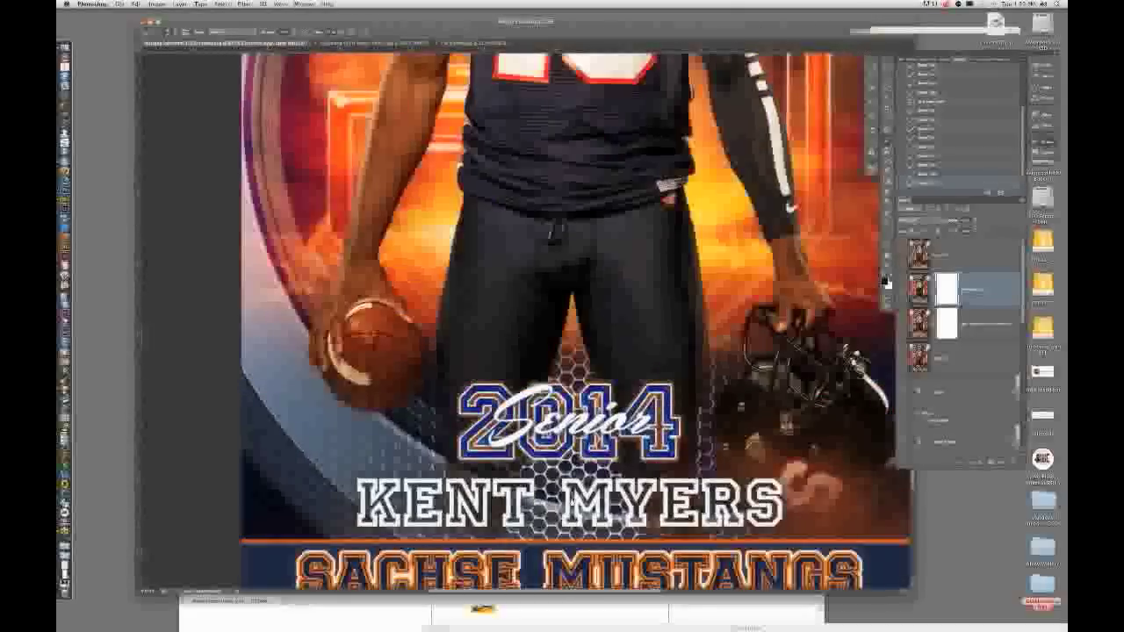
scroll(885, 281, "up", 4)
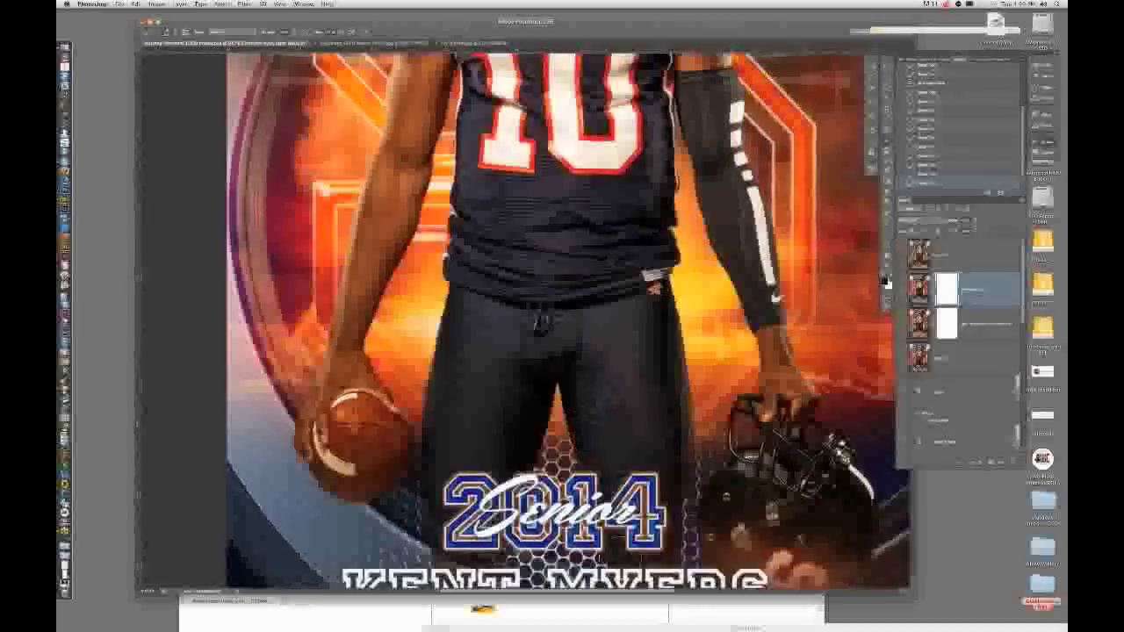
left_click_drag(660, 334, 656, 315)
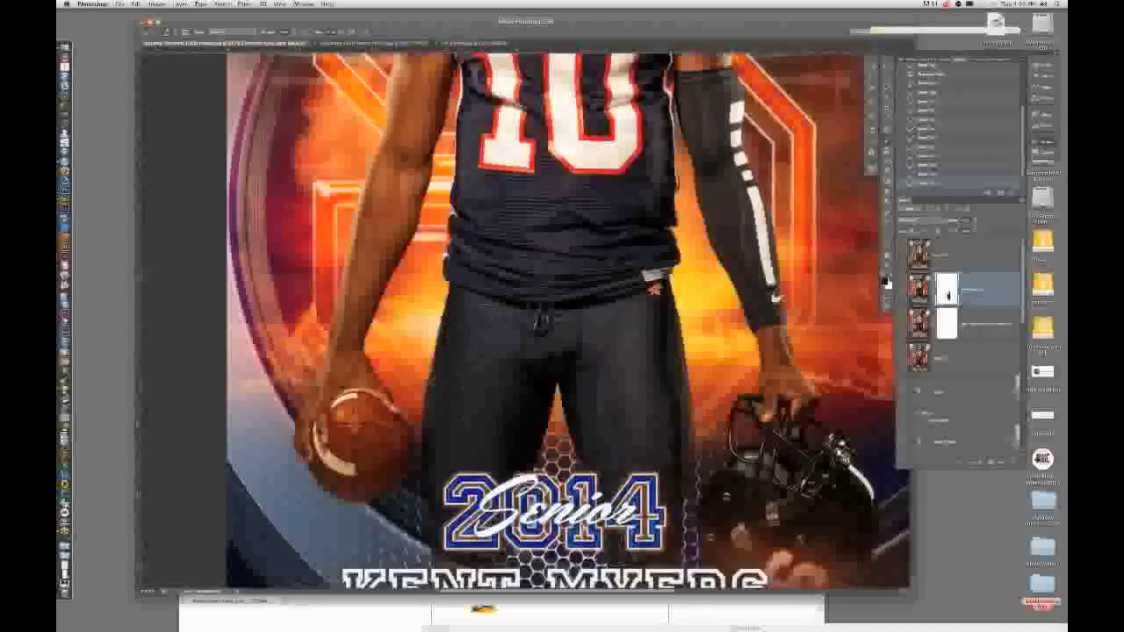
left_click_drag(471, 325, 474, 527)
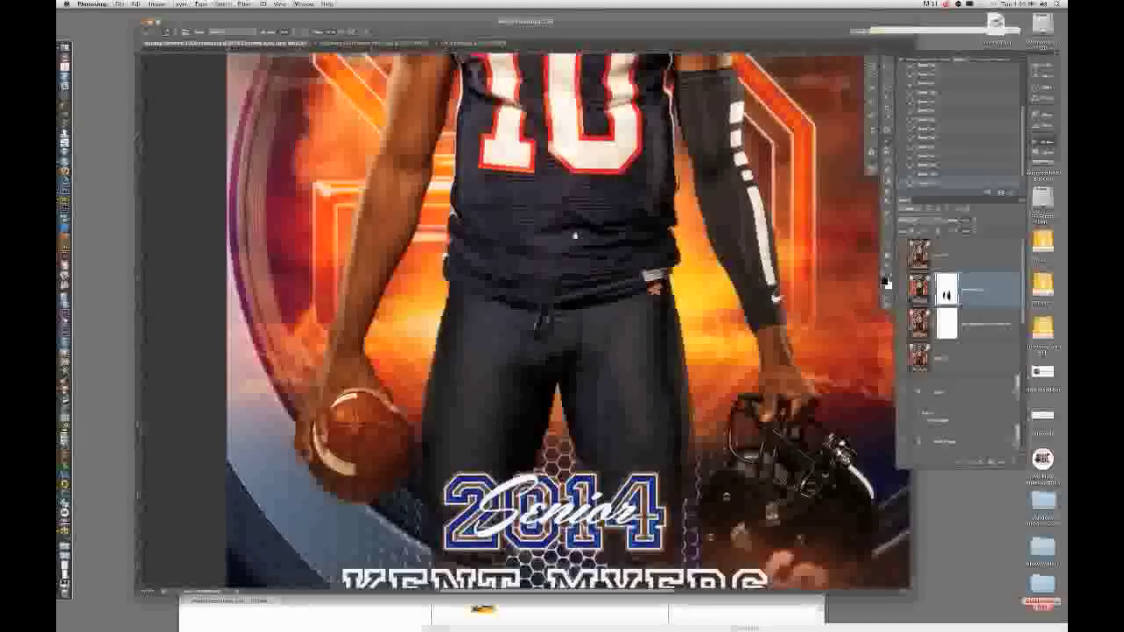
Brush black on the upper effect layer's mask over the player's bare arm on the football side.
left_click_drag(574, 233, 627, 516)
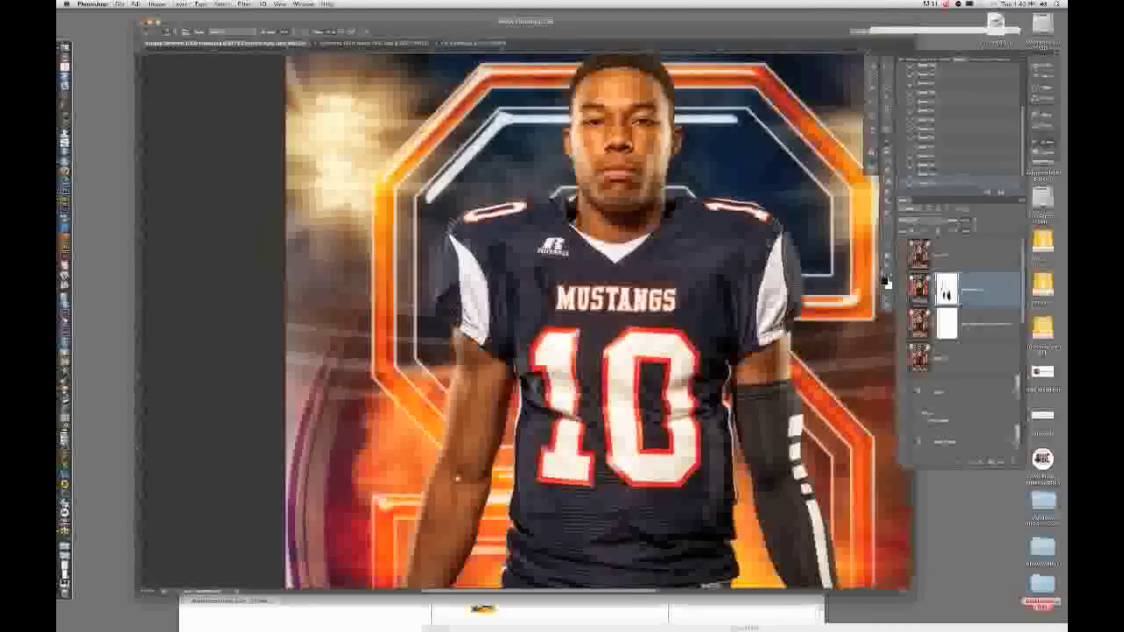
left_click_drag(481, 423, 509, 323)
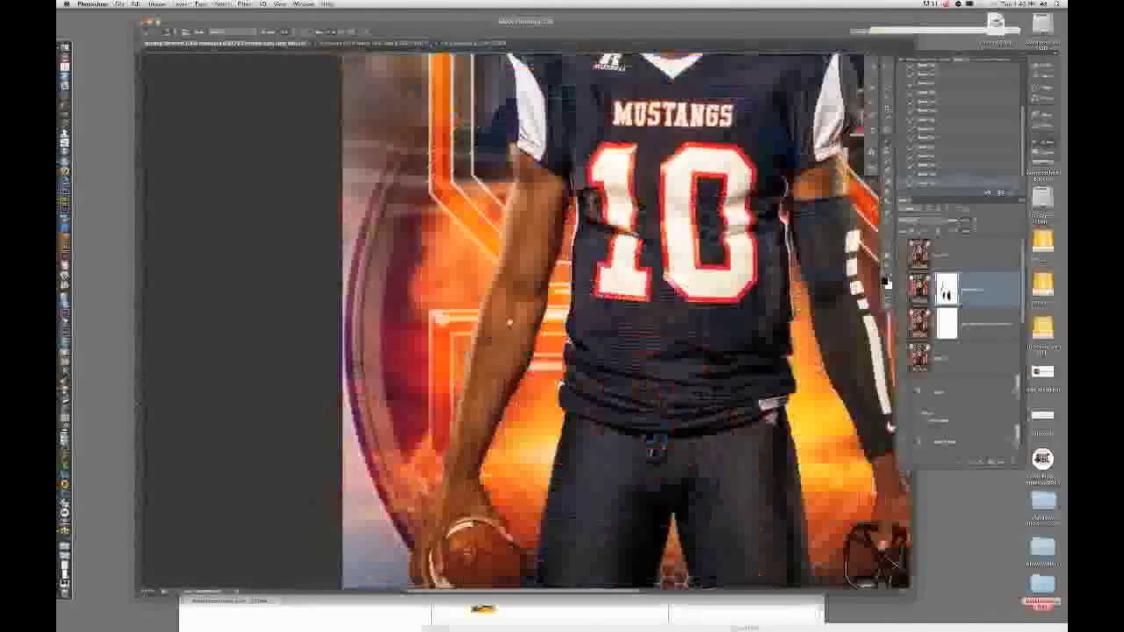
scroll(509, 322, "up", 1)
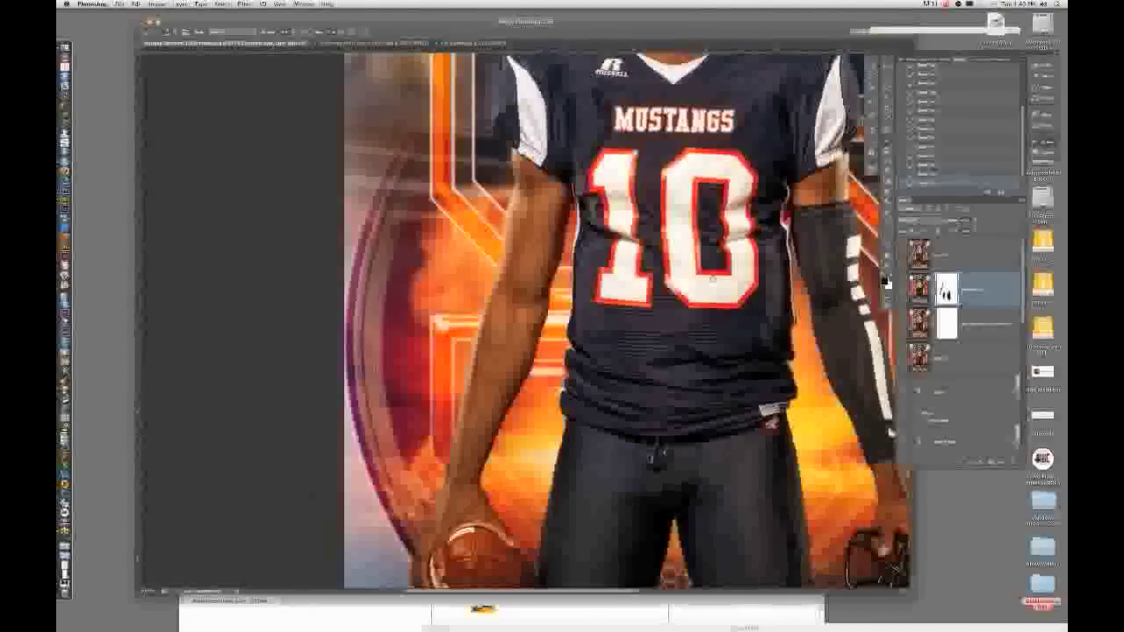
scroll(687, 320, "up", 1)
scroll(687, 321, "up", 10)
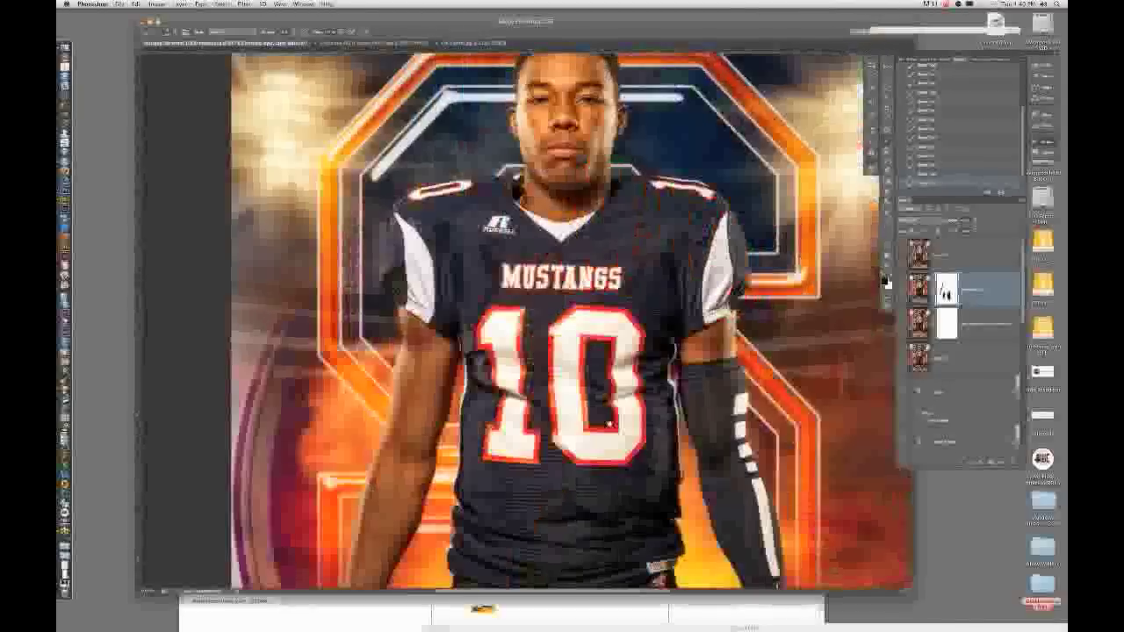
scroll(351, 264, "up", 2)
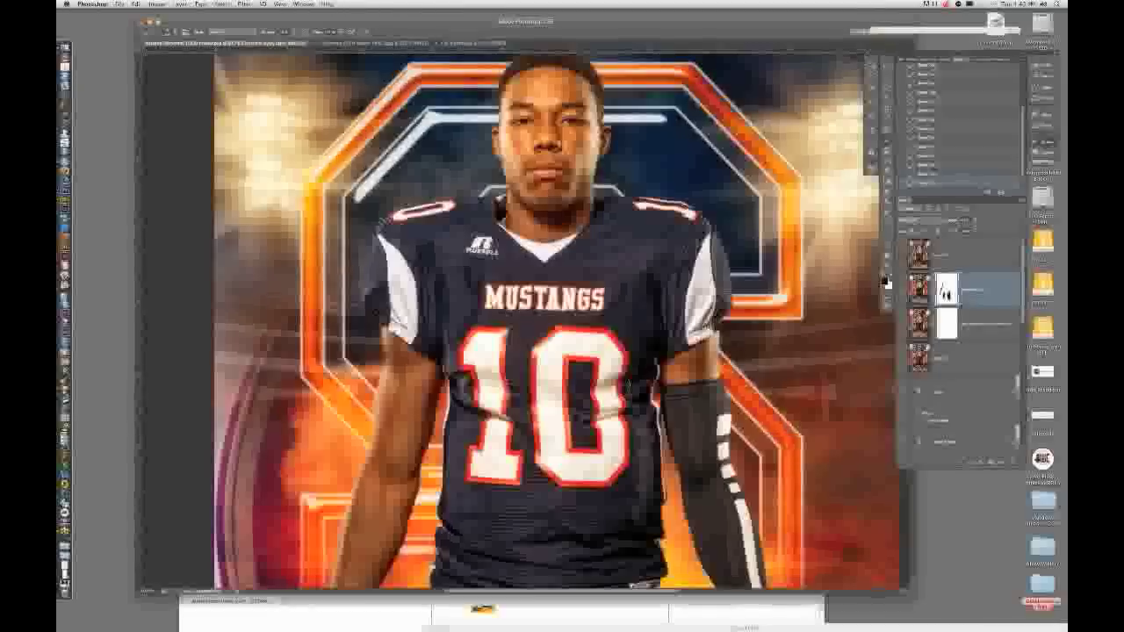